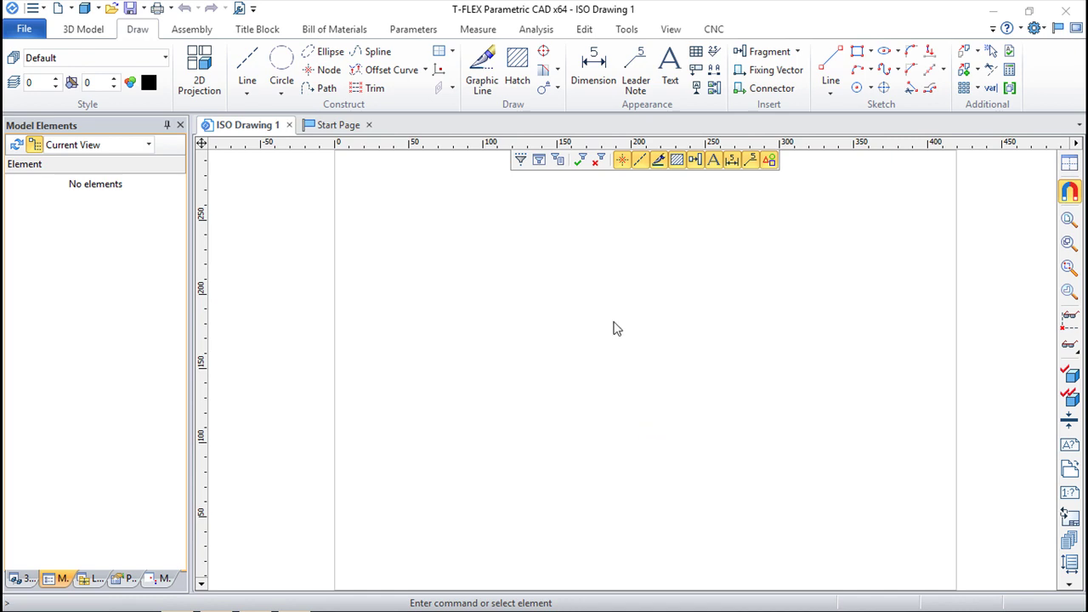
Build a construction grid of crossing lines with parallel vertical and horizontal lines right and below.
left_click(253, 64)
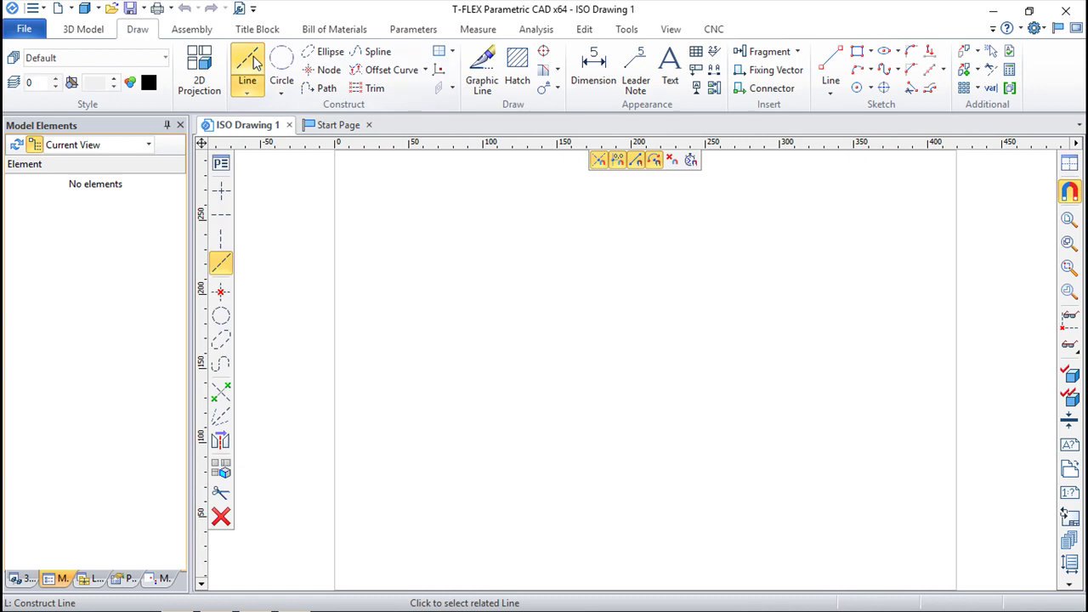
left_click(221, 195)
left_click(557, 373)
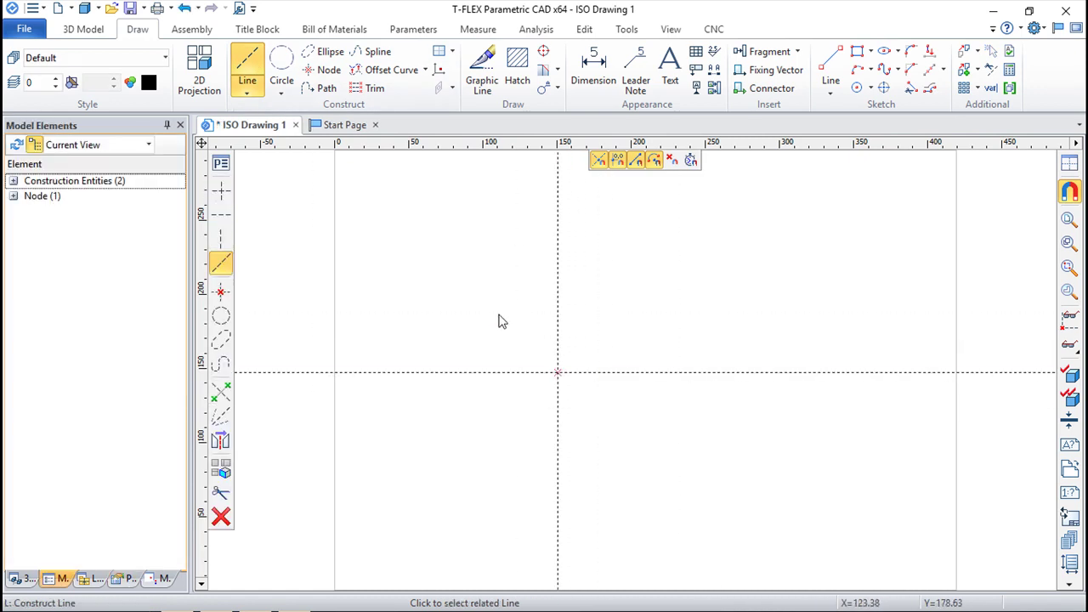
left_click(560, 303)
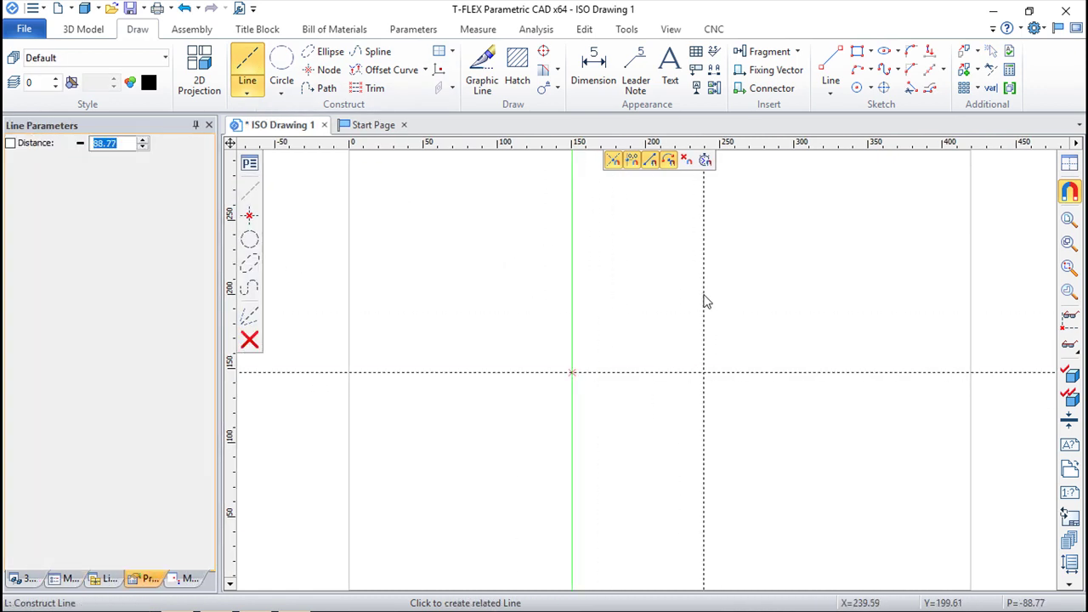
left_click(716, 348)
left_click(678, 372)
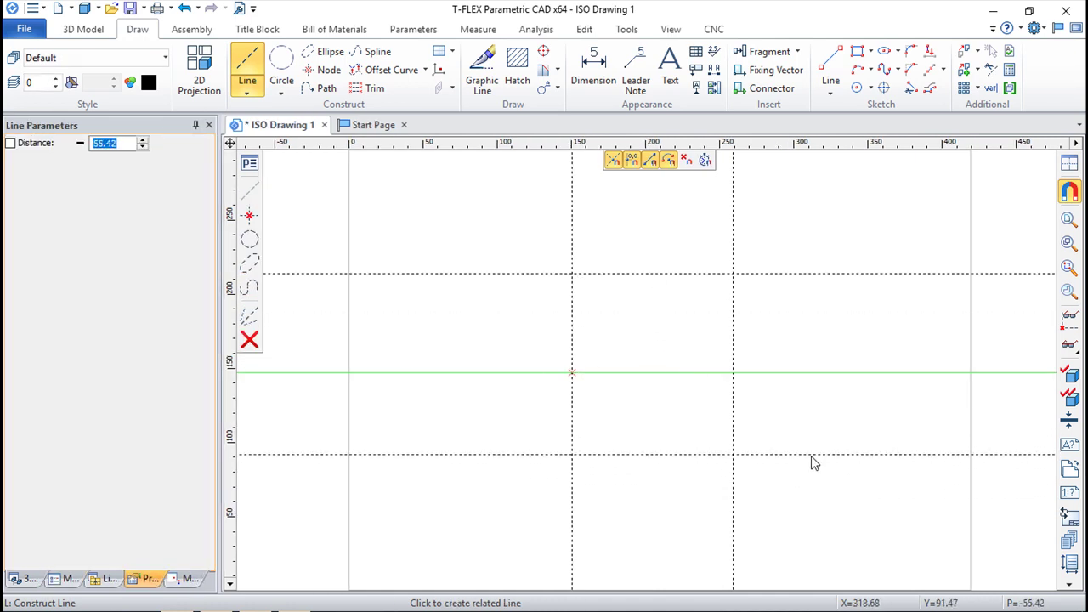
left_click(782, 468)
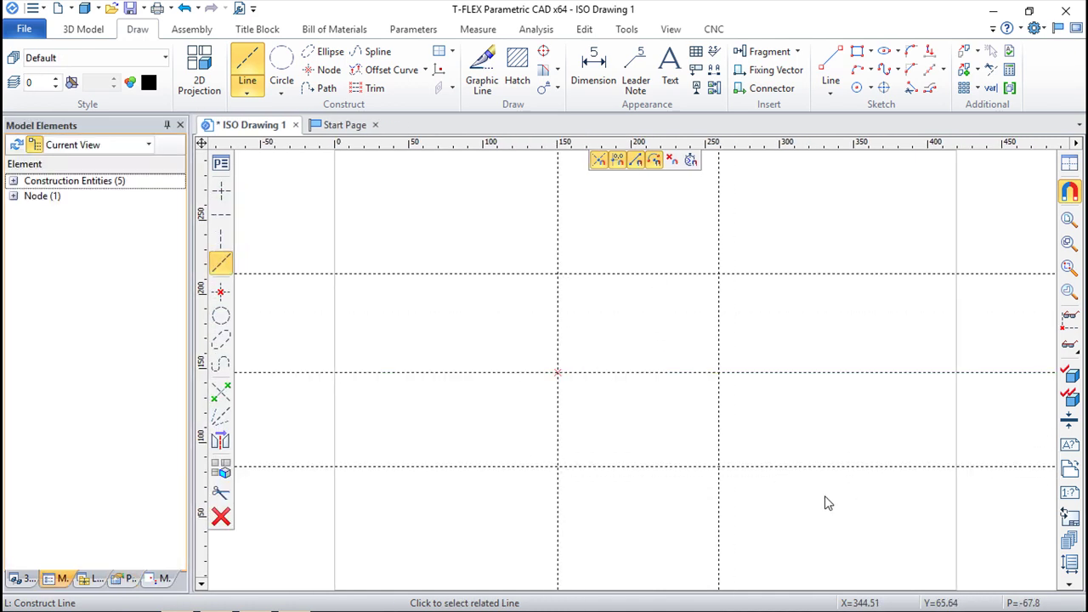
Add a construction circle at the upper intersection and trace it as a solid circle.
left_click(282, 68)
left_click(558, 275)
left_click(590, 315)
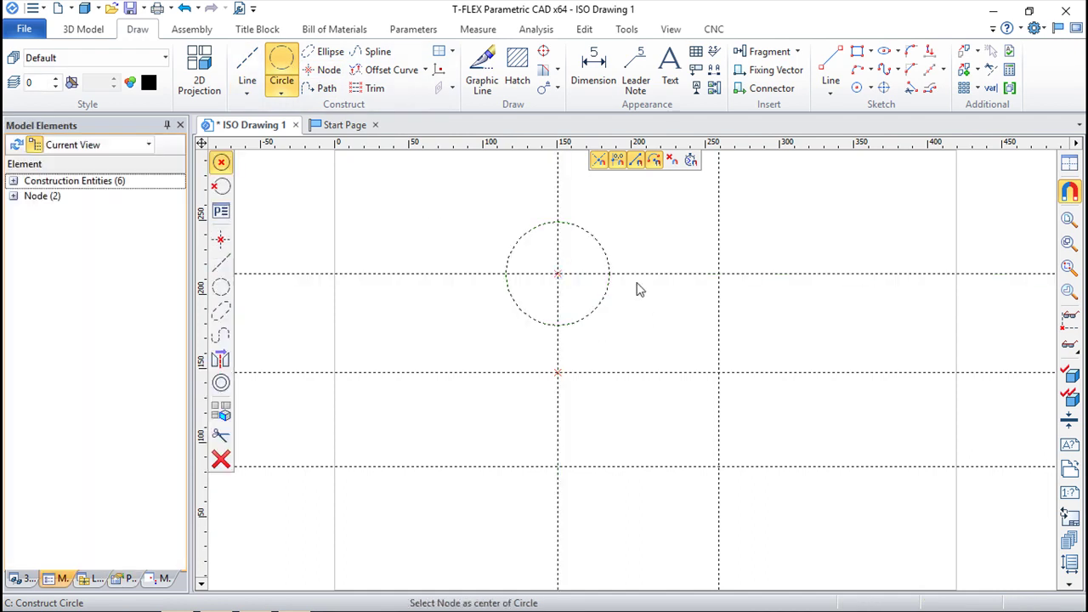
left_click(490, 70)
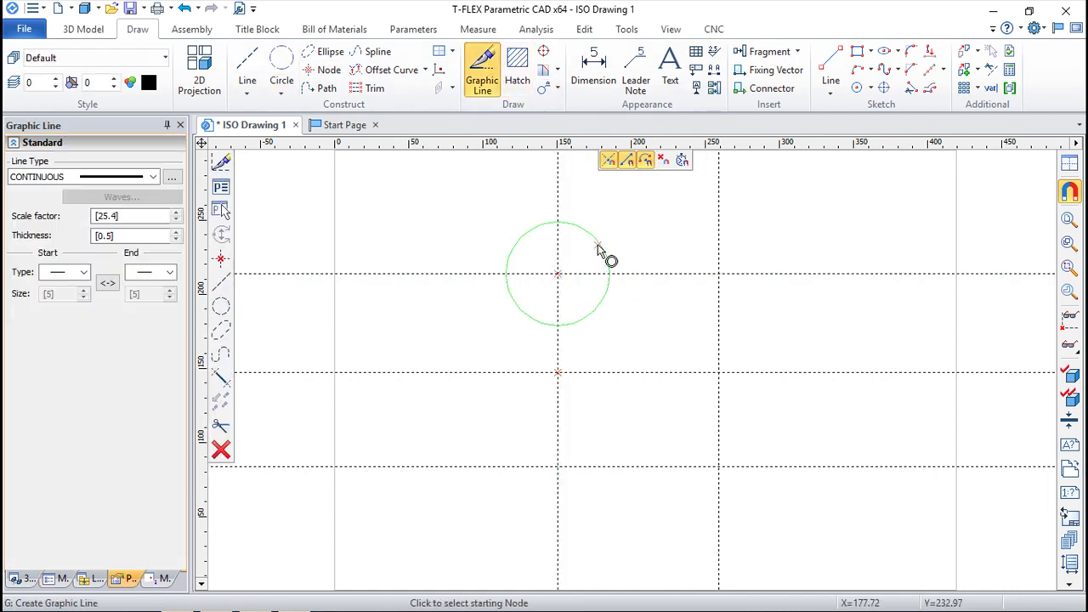
left_click(599, 245)
Trace a solid rectangle between the four lower construction nodes.
left_click(719, 372)
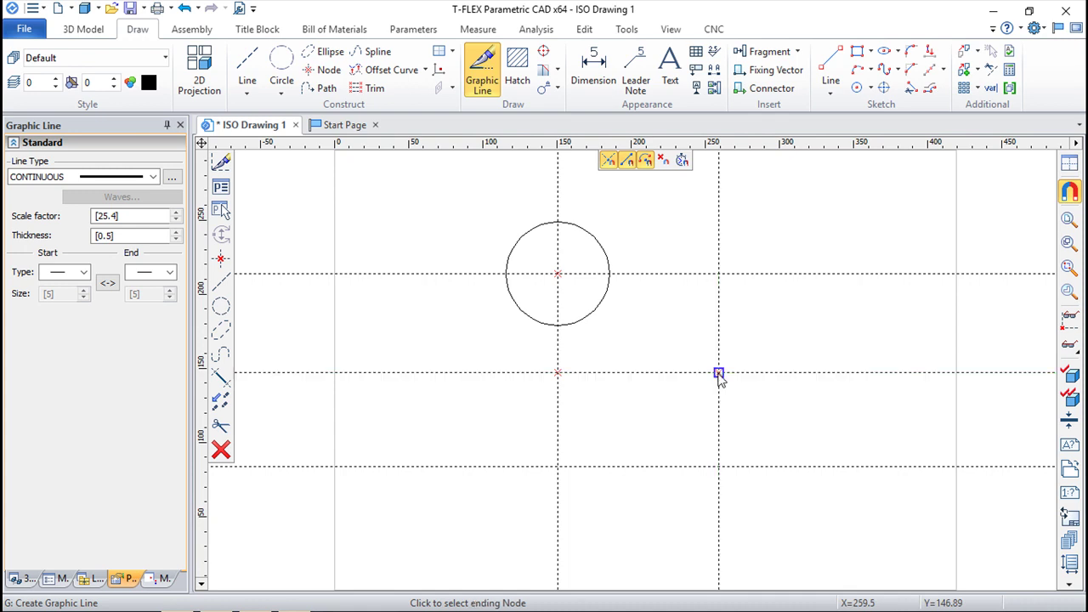
left_click(557, 372)
left_click(557, 465)
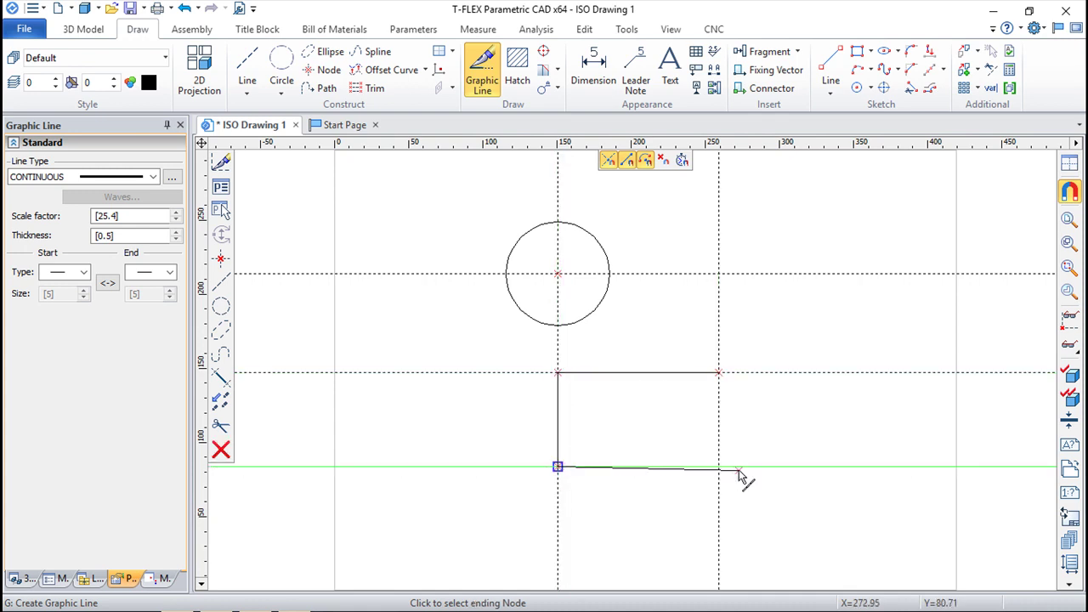
left_click(719, 466)
left_click(719, 373)
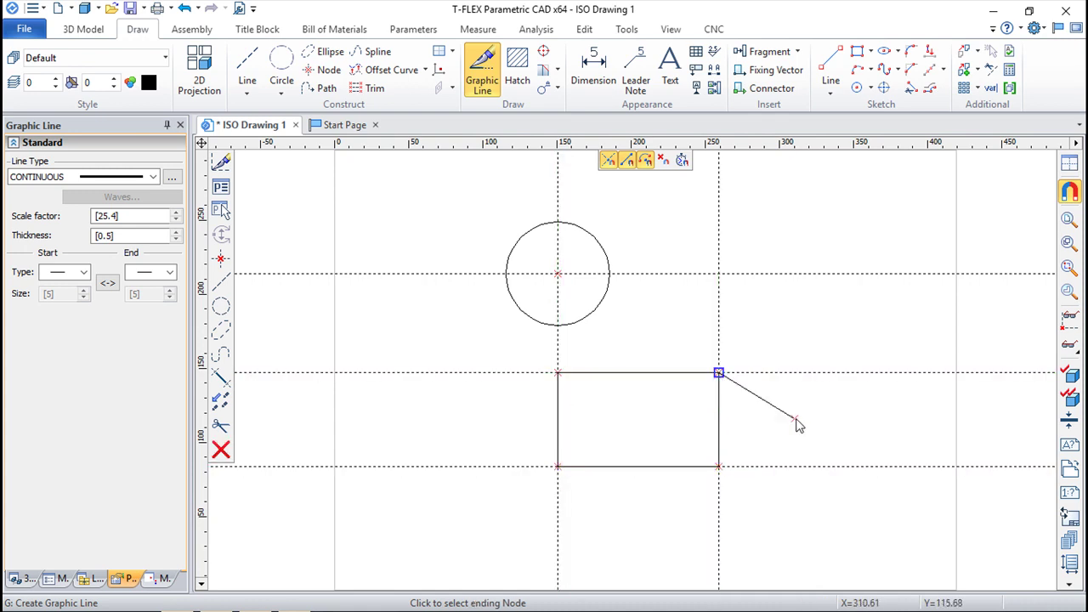
right_click(794, 417)
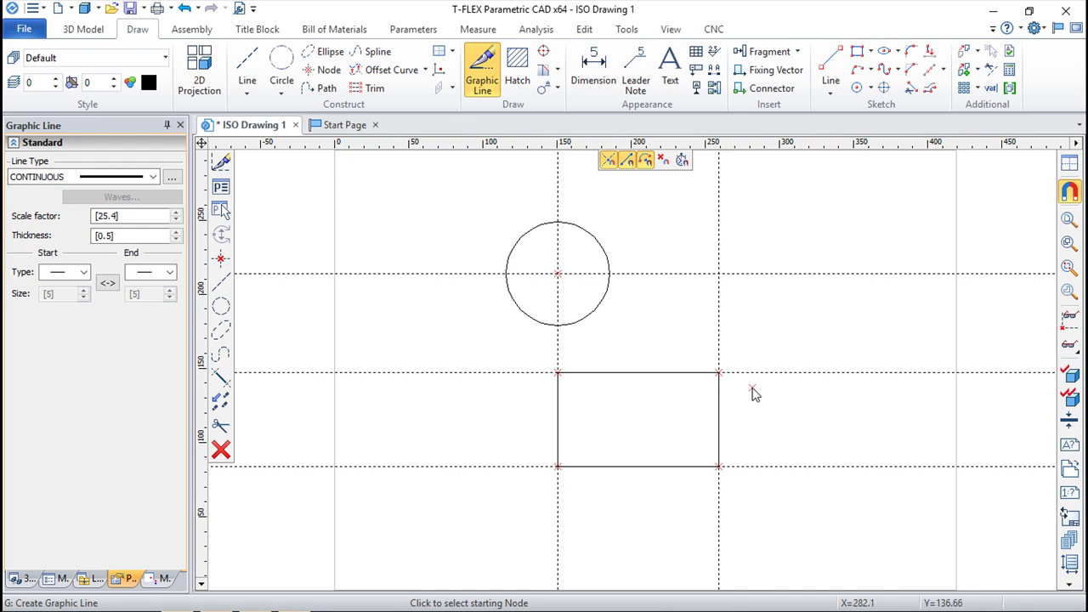
Exit Graphic Line and start inserting a fragment from the Insert group.
key("Escape")
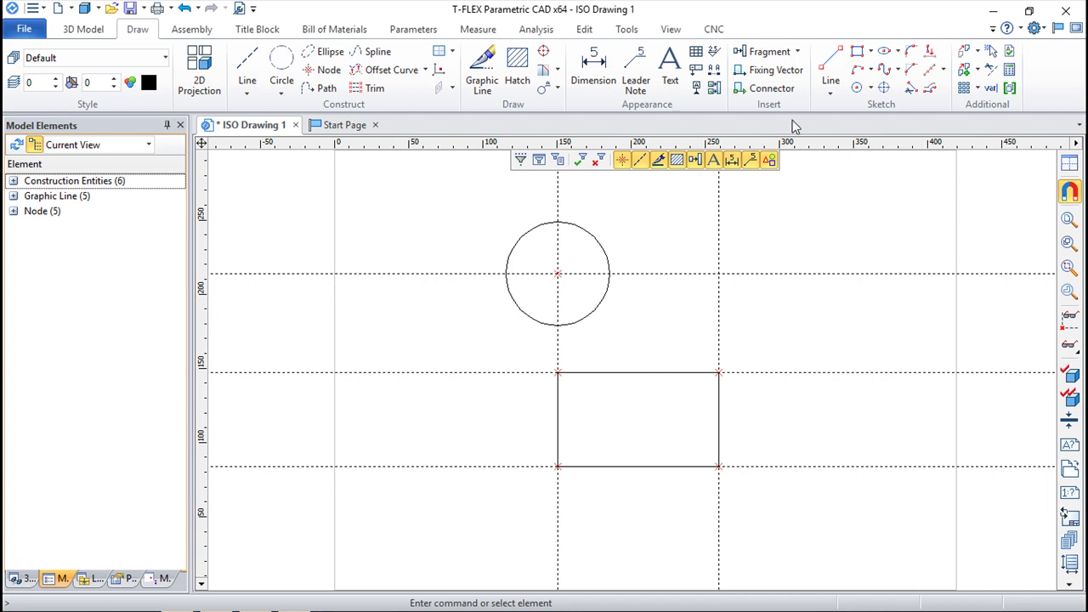
left_click(770, 54)
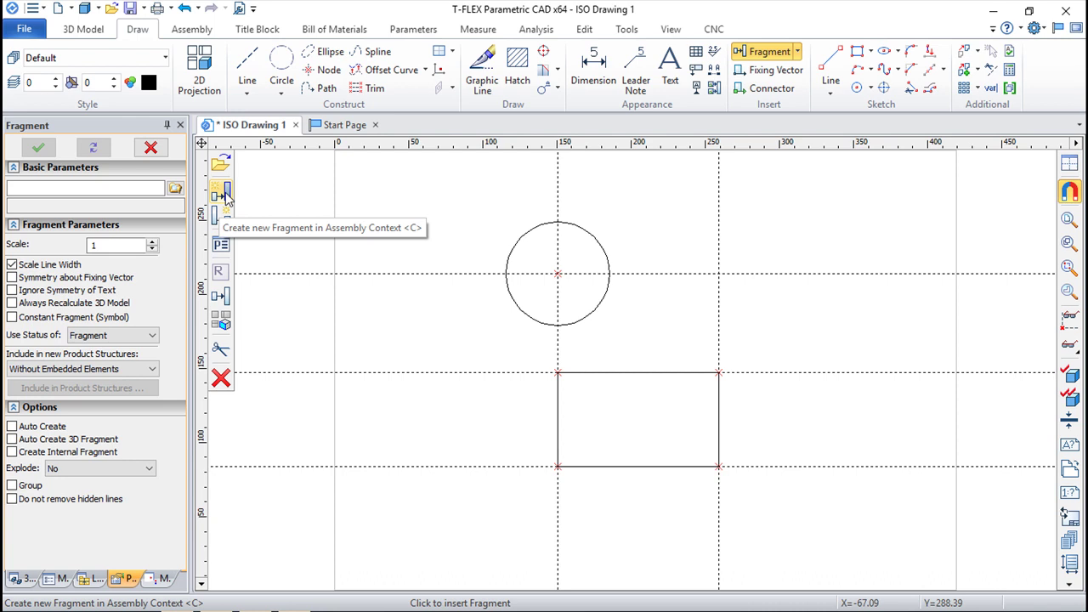
Create a new fragment in assembly context, saved as ISO Drawing 2.
left_click(223, 194)
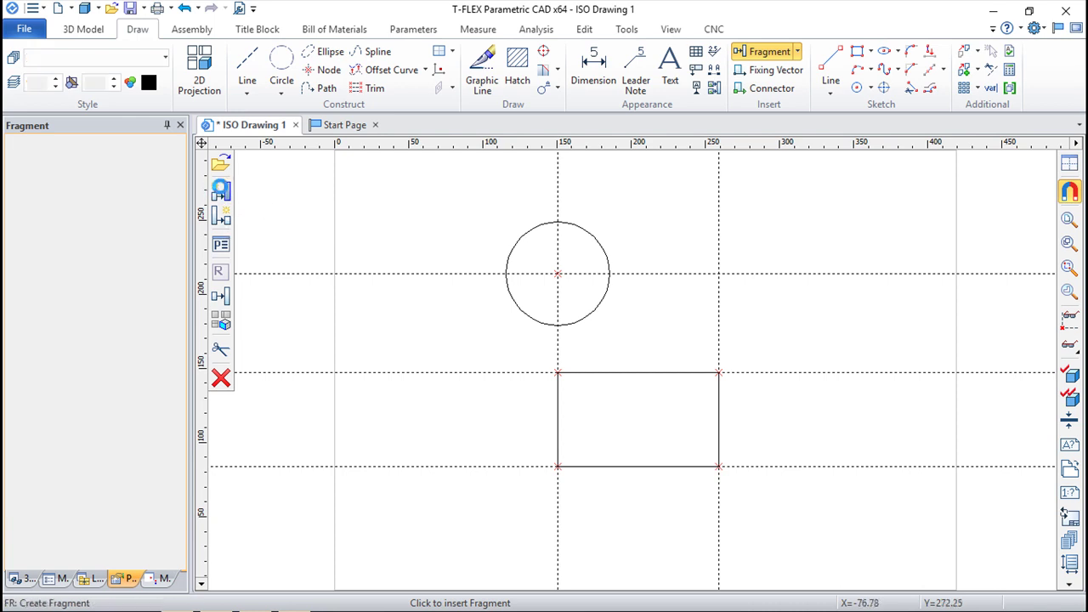
left_click(223, 192)
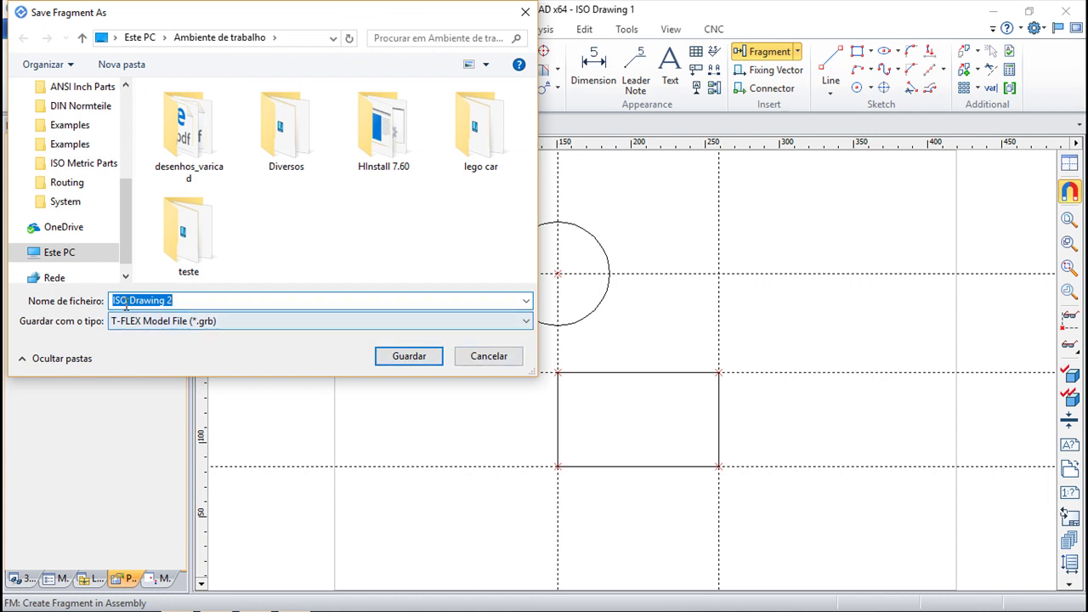
left_click(409, 357)
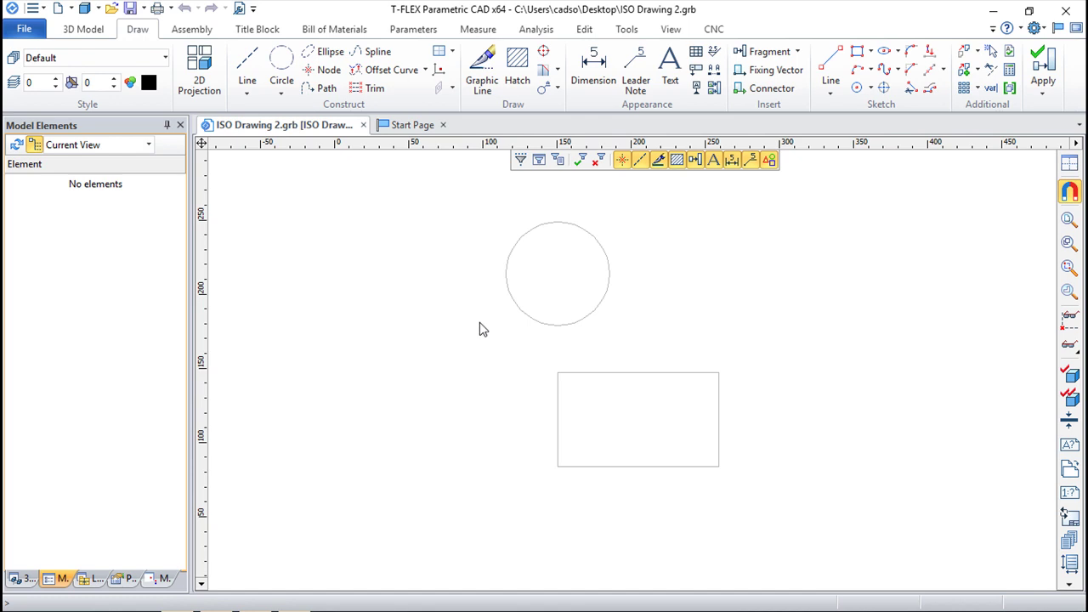
Place crossing lines at the rectangle's top-left corner, plus parallels left, right and through the circle centre.
left_click(247, 68)
key("x")
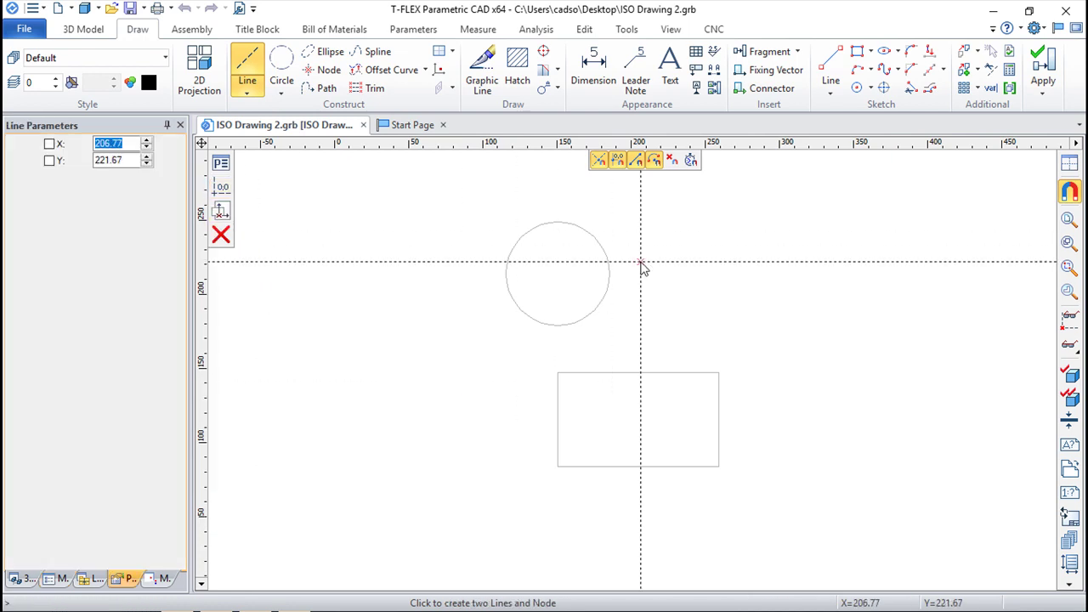
left_click(558, 374)
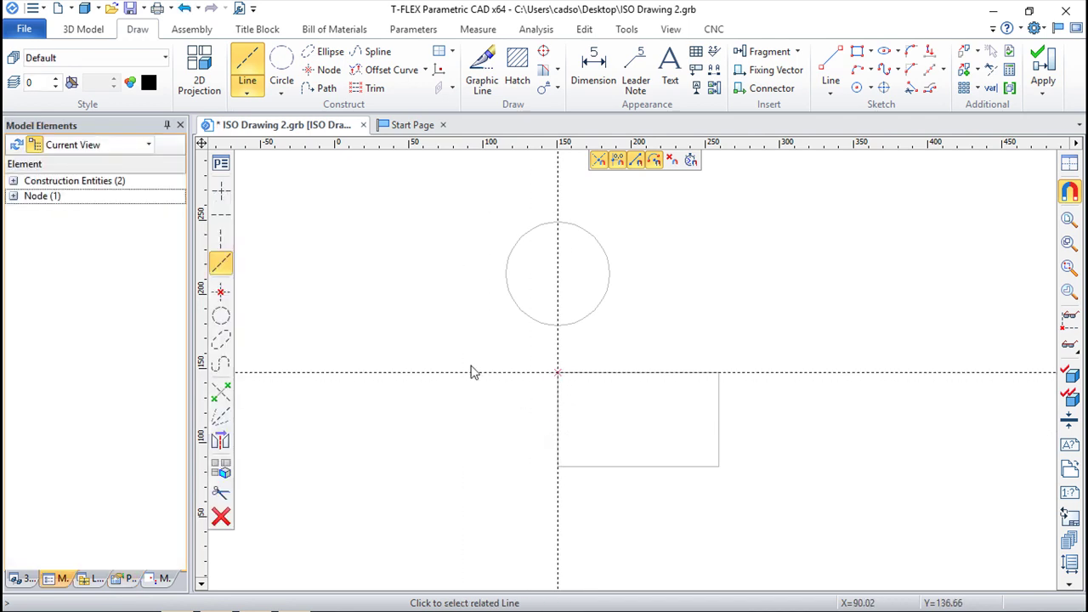
left_click(558, 351)
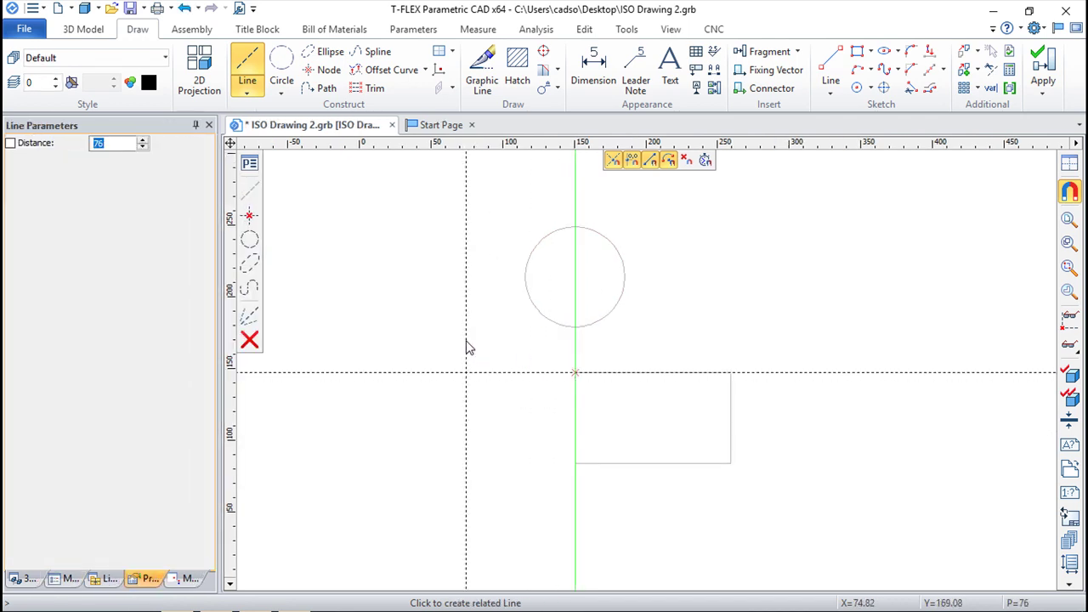
left_click(469, 345)
left_click(733, 376)
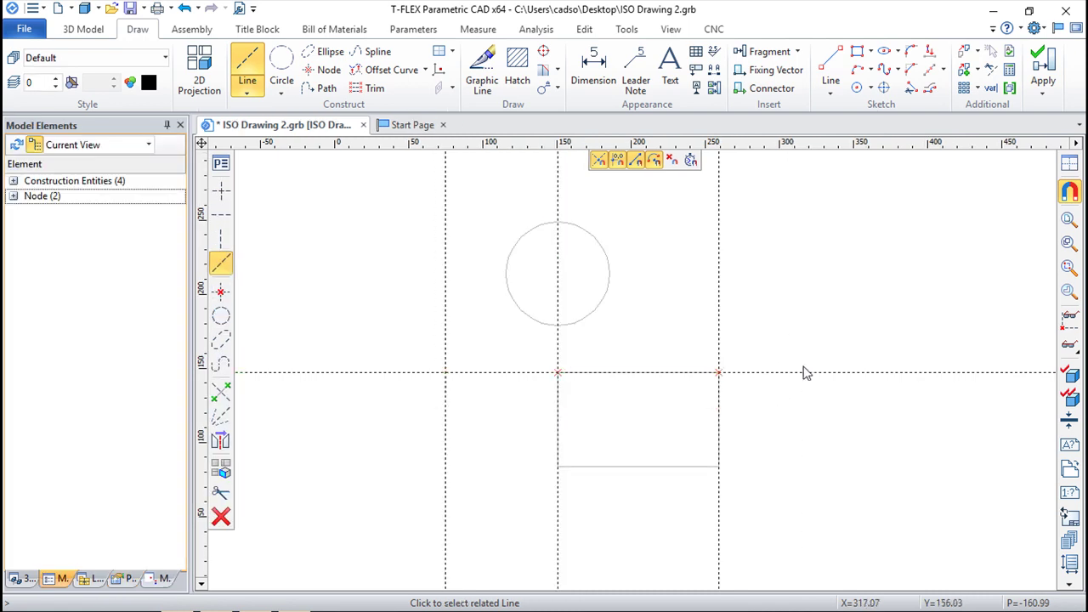
left_click(802, 374)
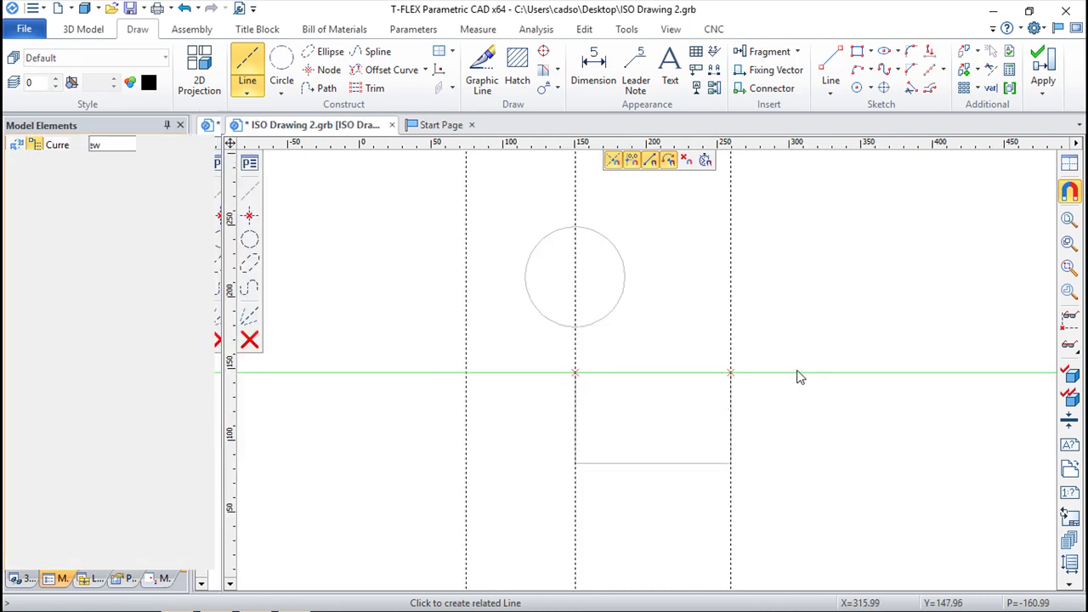
left_click(576, 278)
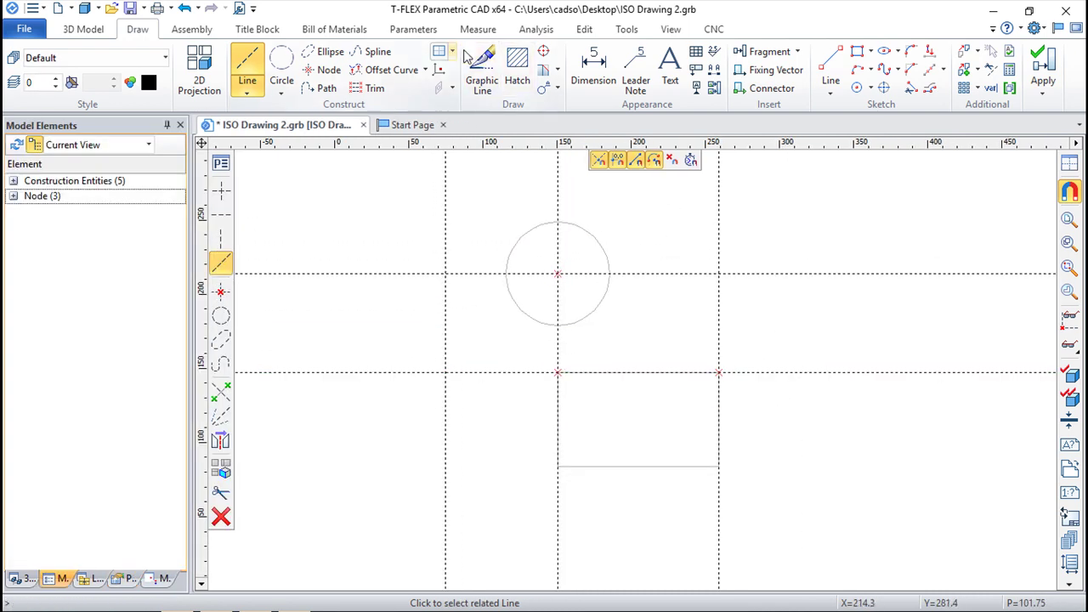
Trace the square's four edges, its top-right corner at the circle centre.
left_click(482, 72)
left_click(446, 274)
left_click(557, 274)
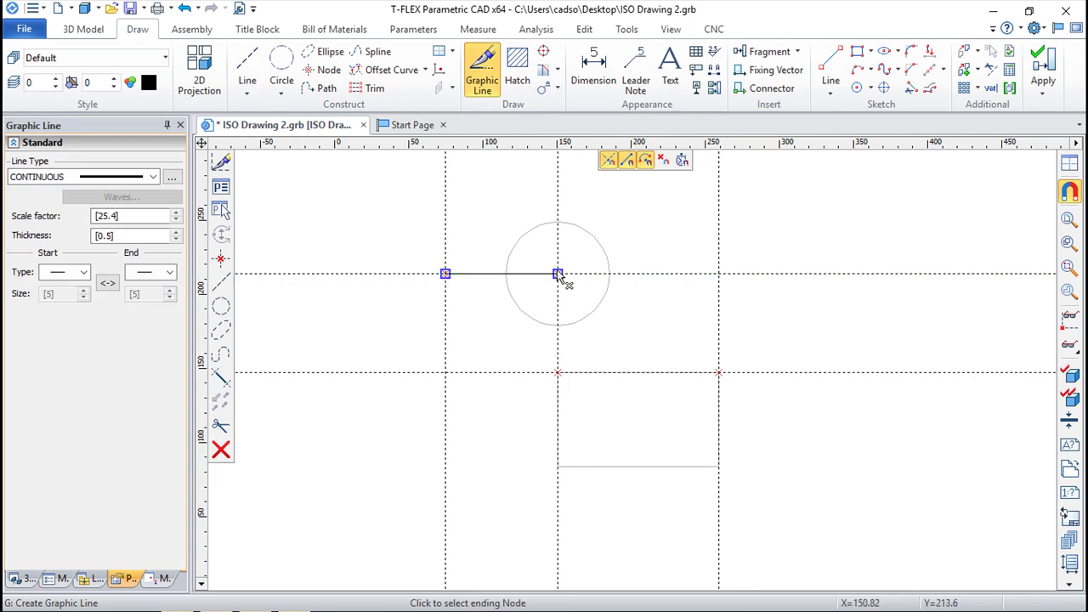
left_click(558, 373)
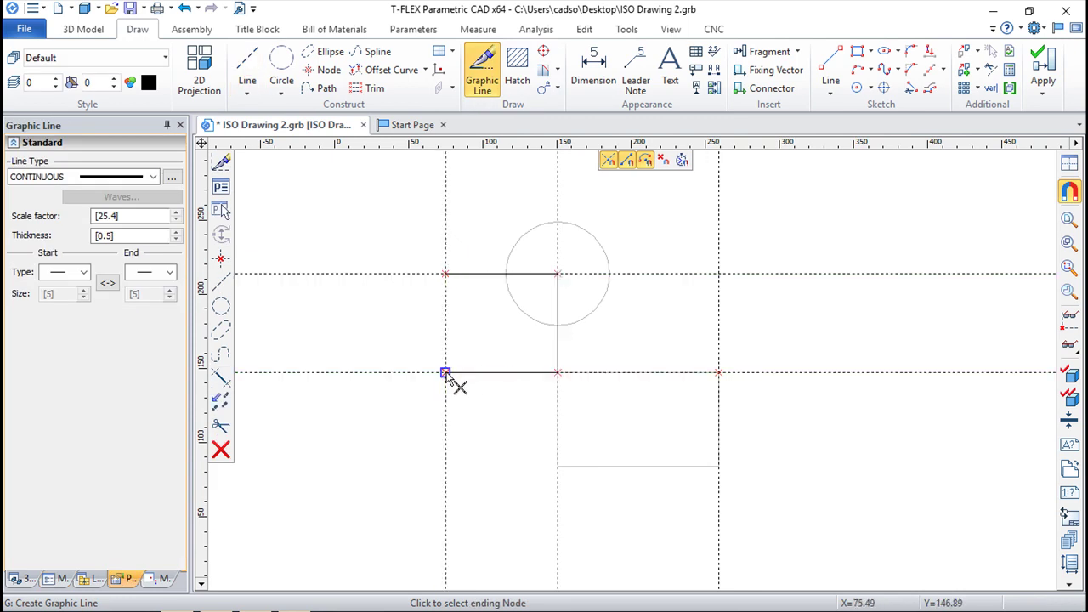
left_click(446, 373)
left_click(445, 274)
right_click(487, 323)
Draw both diagonals across the square and exit Graphic Line.
left_click(445, 372)
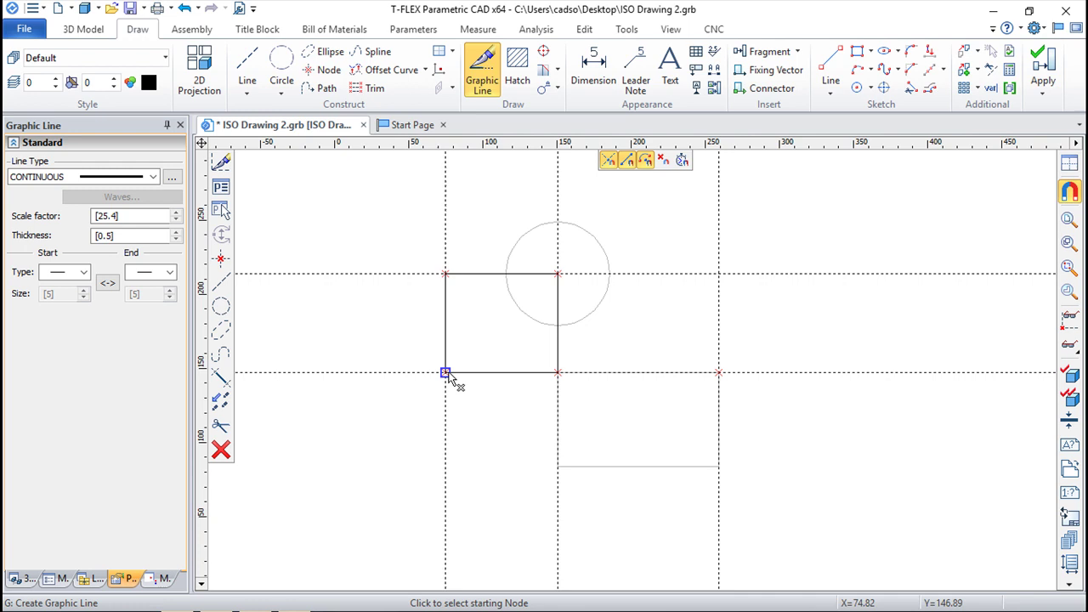
left_click(557, 273)
right_click(505, 352)
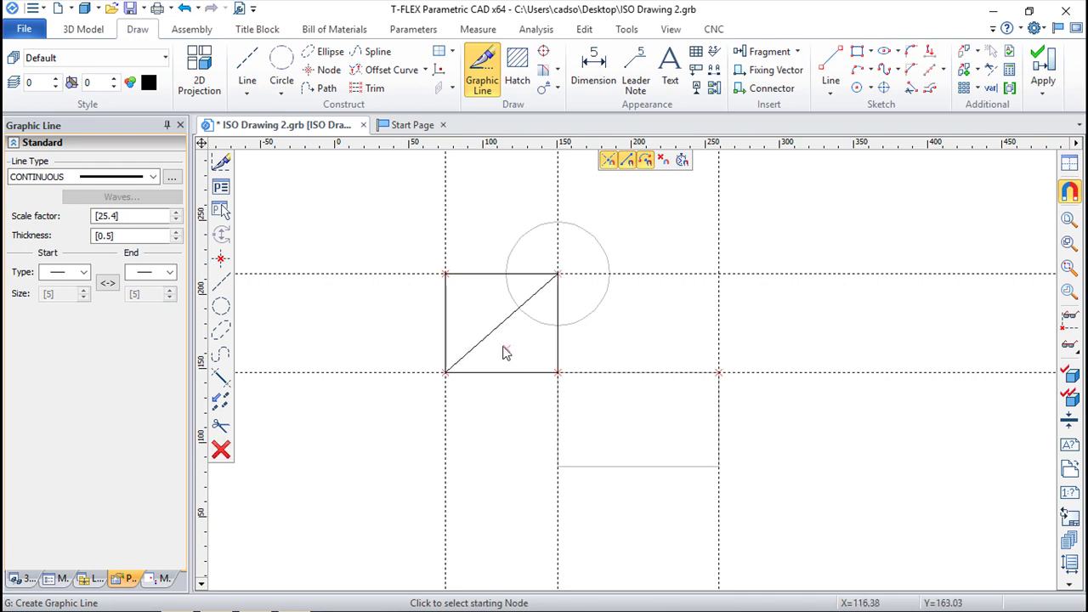
left_click(446, 273)
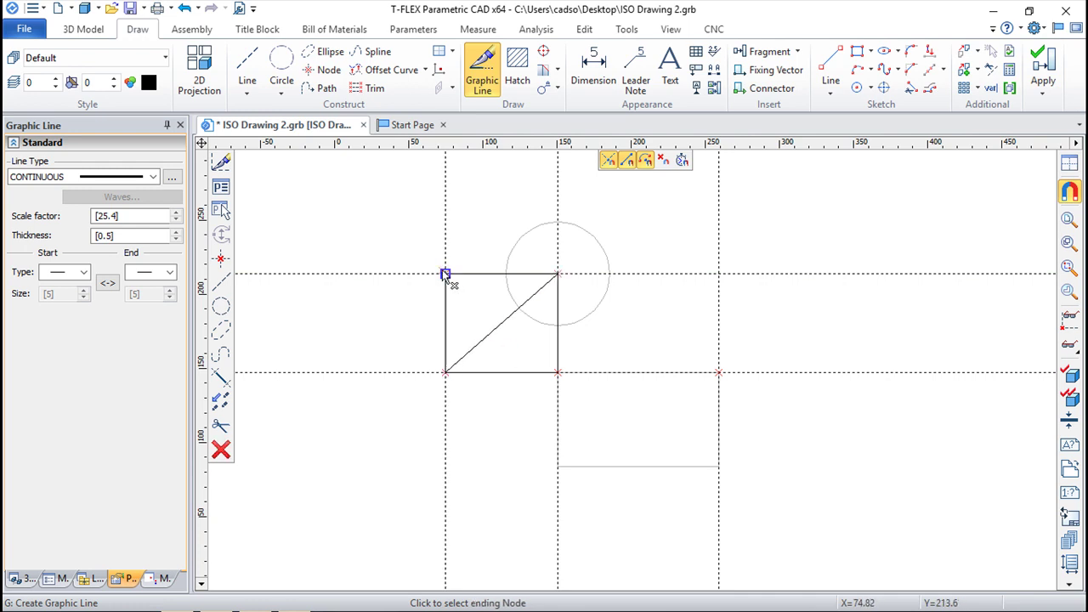
left_click(558, 373)
right_click(507, 349)
right_click(293, 232)
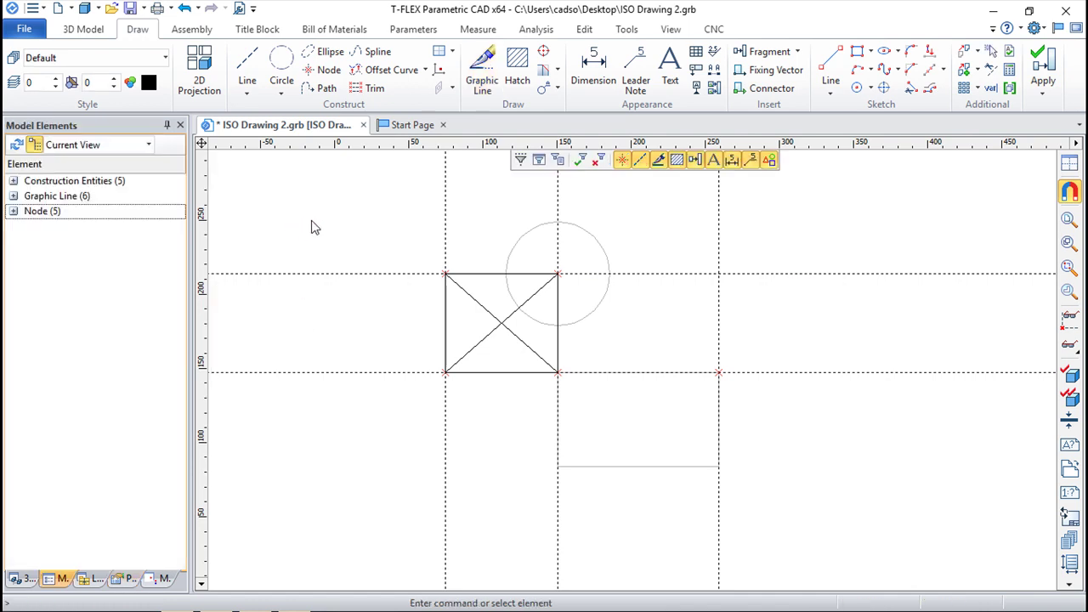
Save the fragment, return to the assembly, and save it as ISO Drawing 1.
right_click(327, 217)
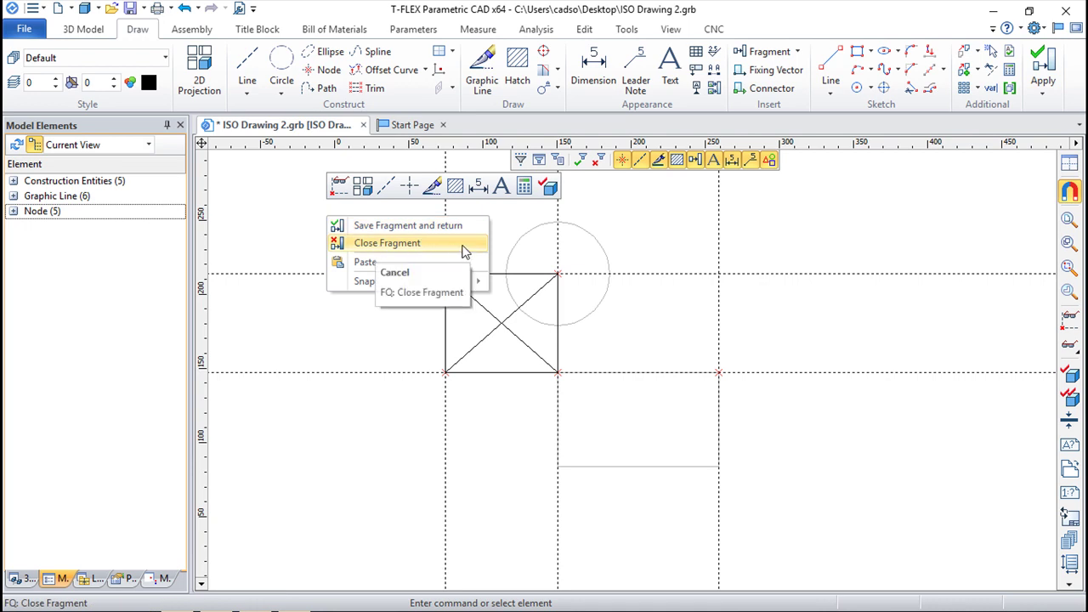
left_click(381, 235)
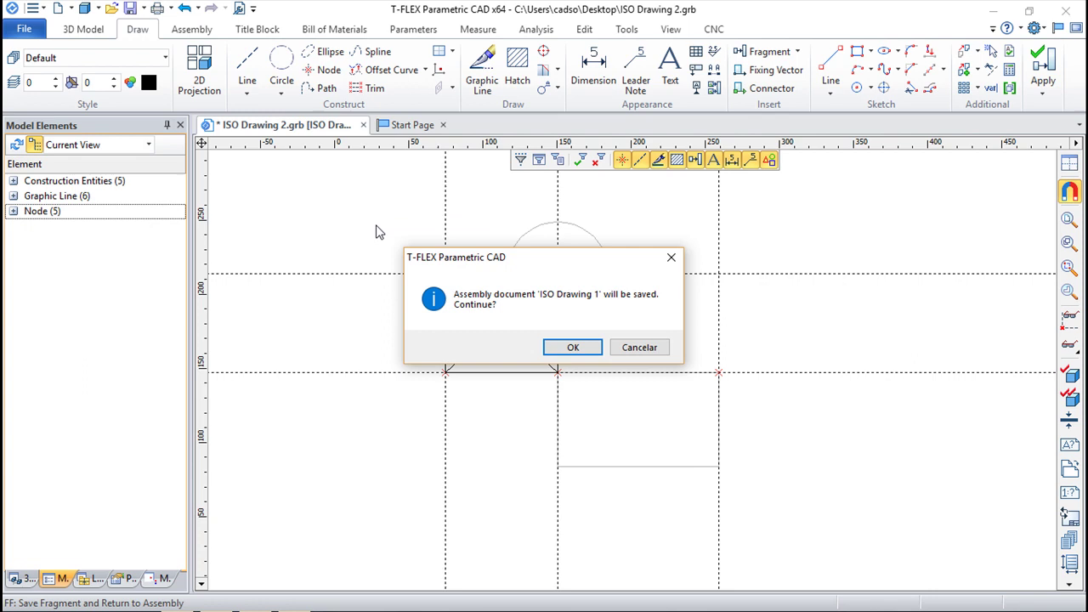
left_click(590, 351)
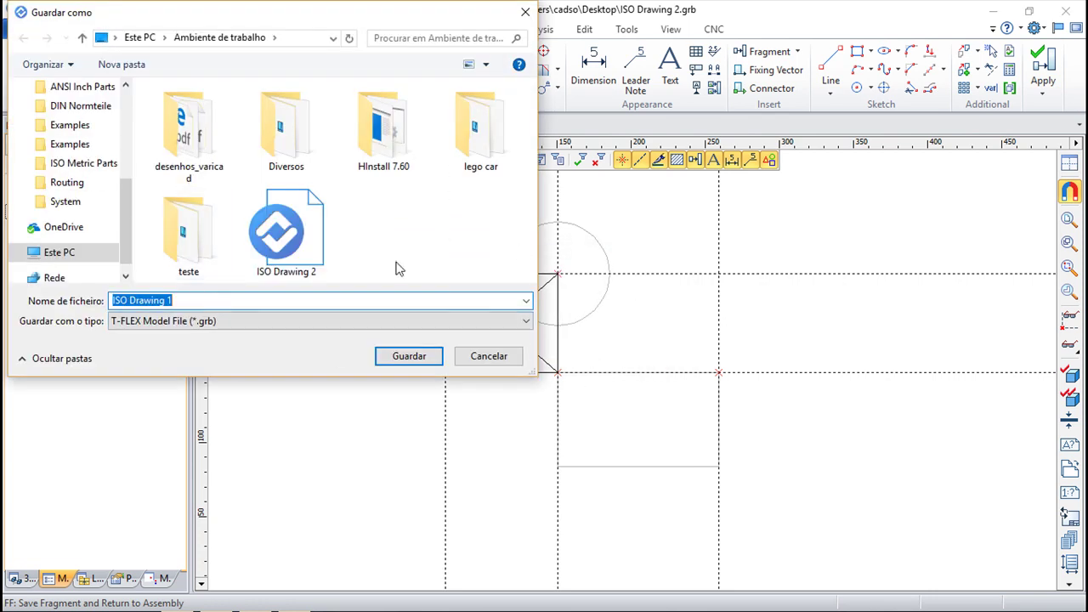
left_click(418, 357)
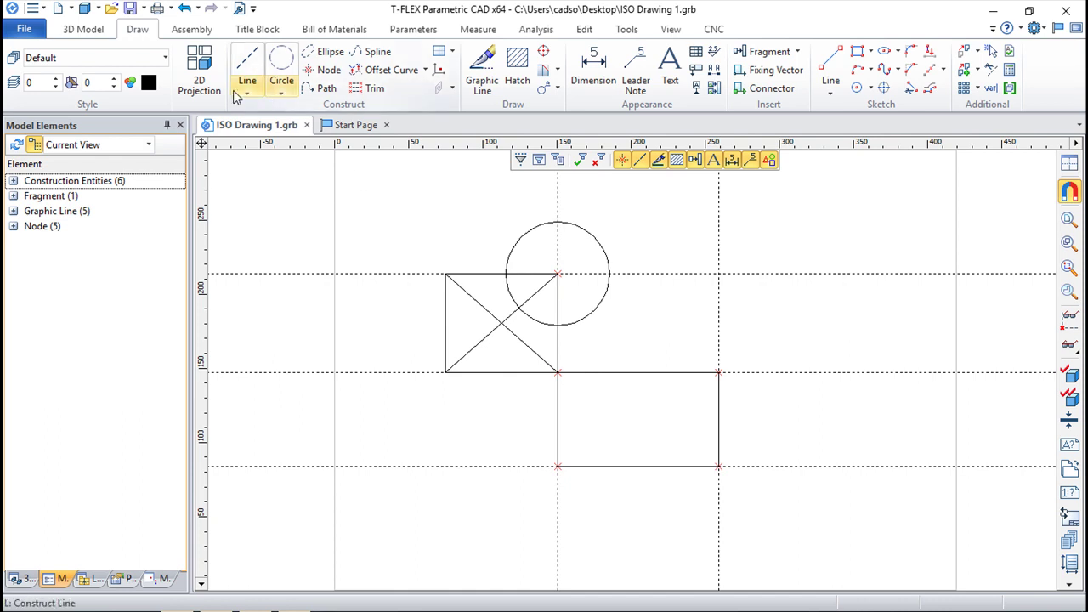
Open ISO Drawing 2.grb in its own tab.
left_click(114, 9)
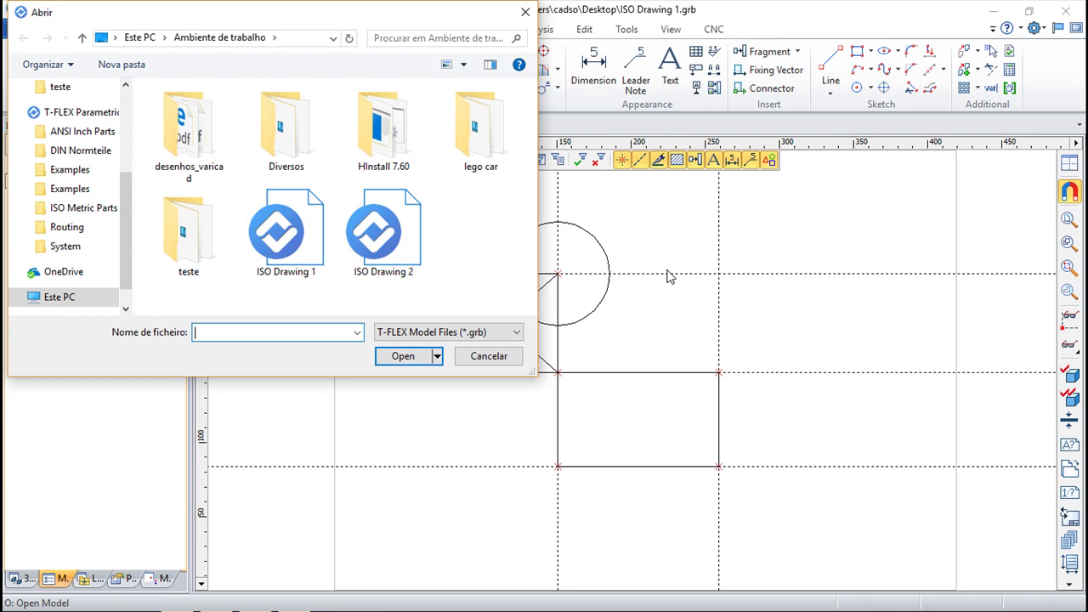
left_click(382, 231)
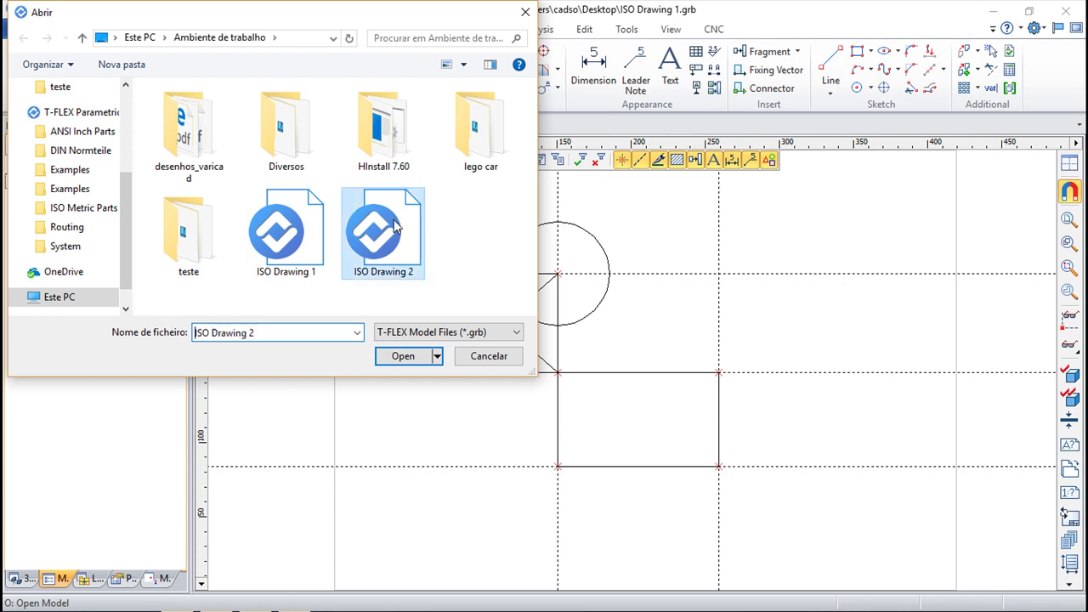
left_click(399, 356)
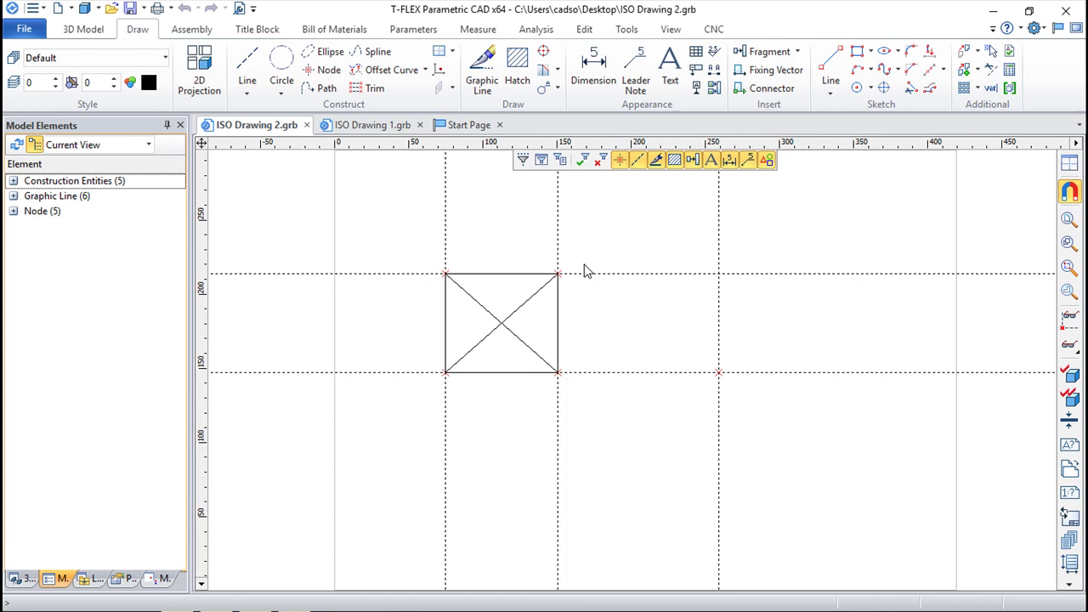
In ISO Drawing 1, begin marking out a new fragment and assign a fixing vector.
left_click(371, 134)
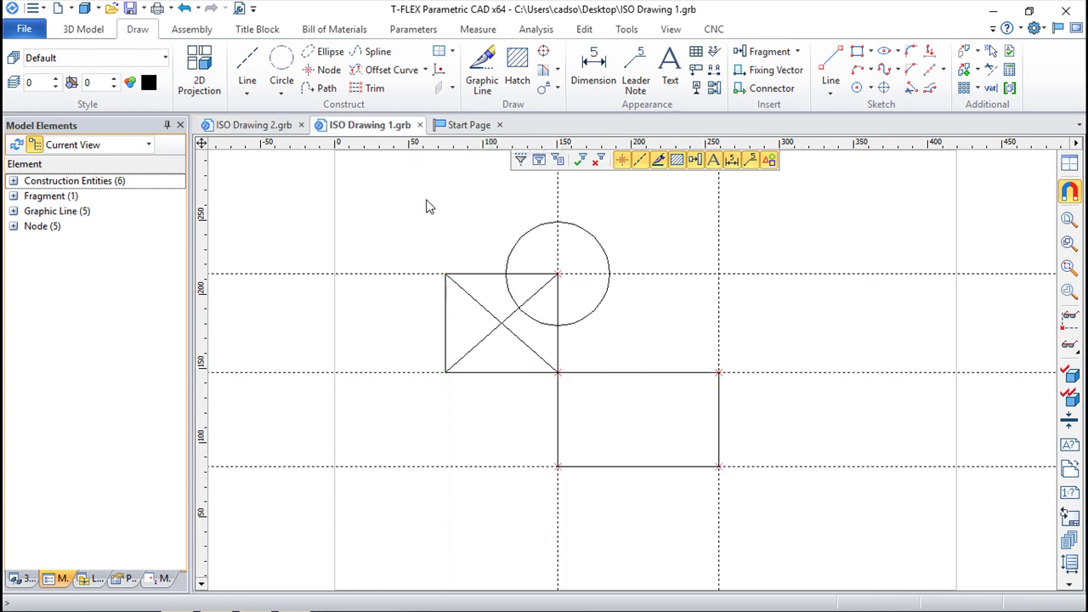
left_click(764, 53)
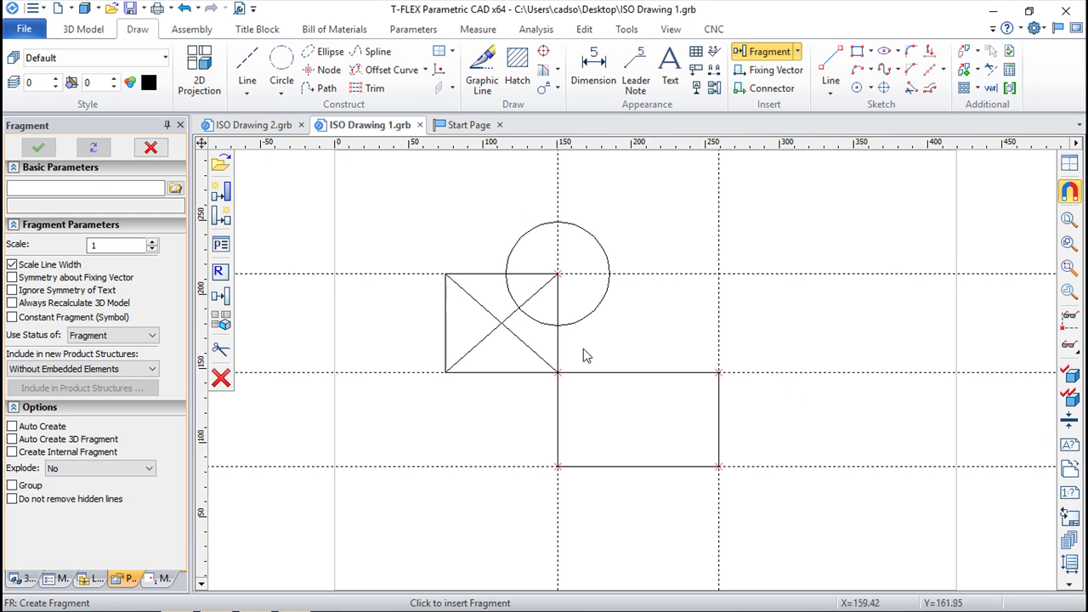
left_click(220, 217)
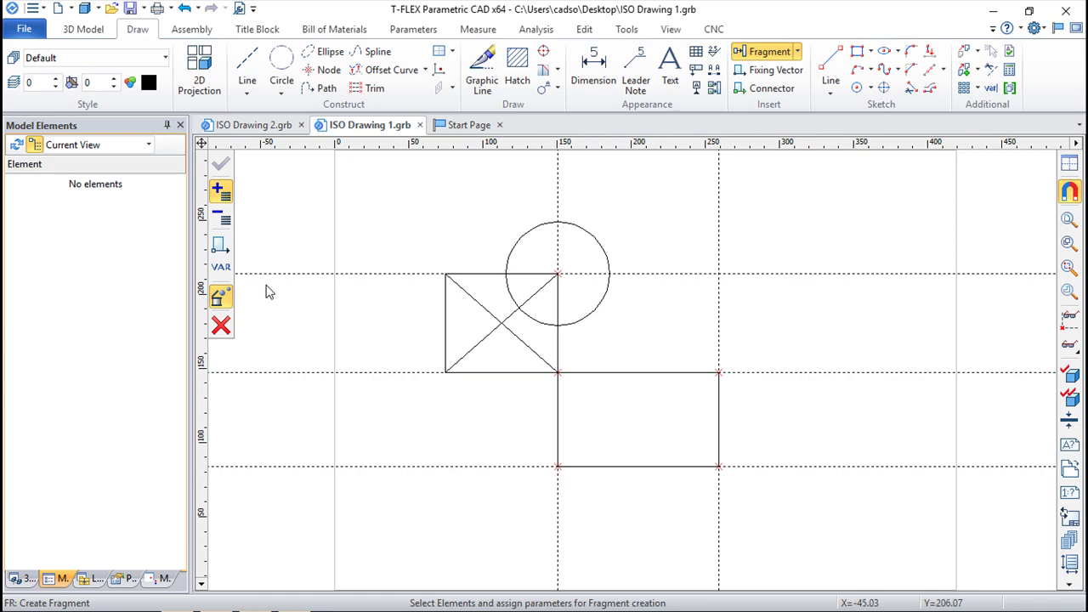
left_click(220, 246)
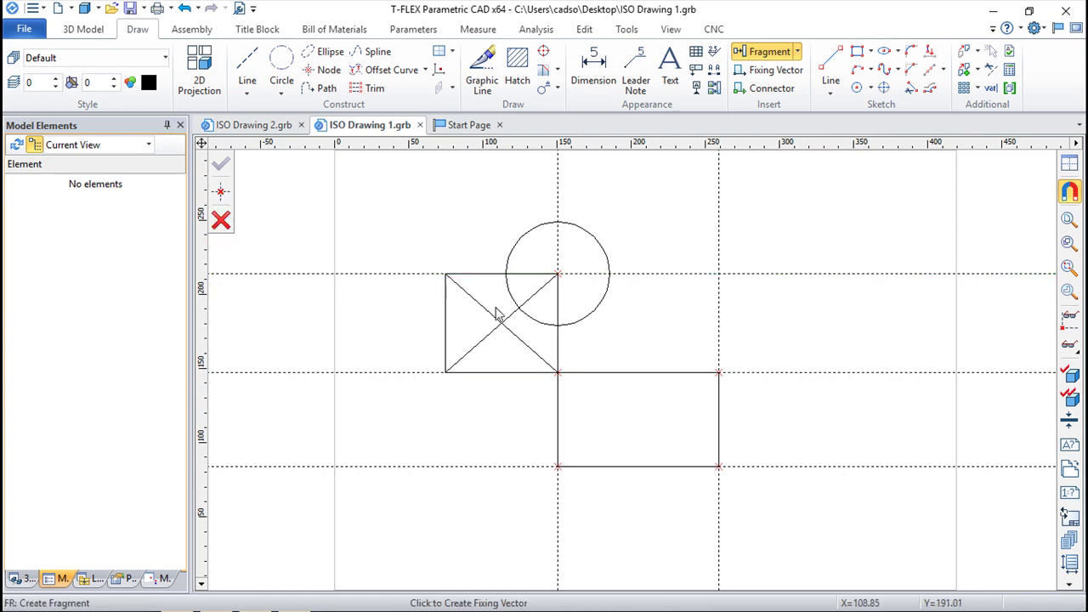
Create the fixing vector from the rectangle's top-left to its bottom-right corner.
left_click(559, 375)
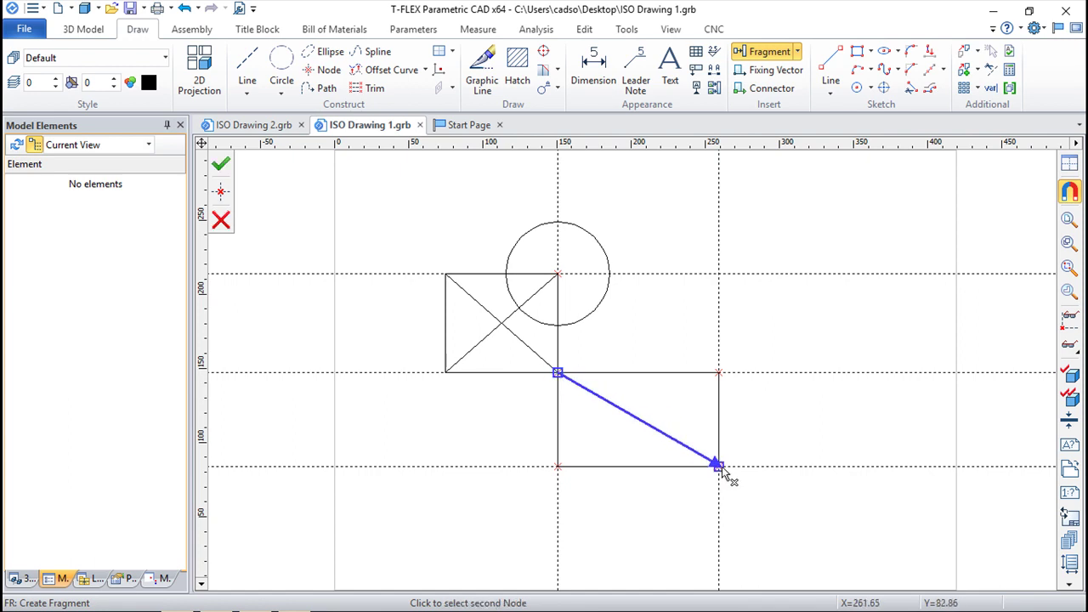
left_click(718, 466)
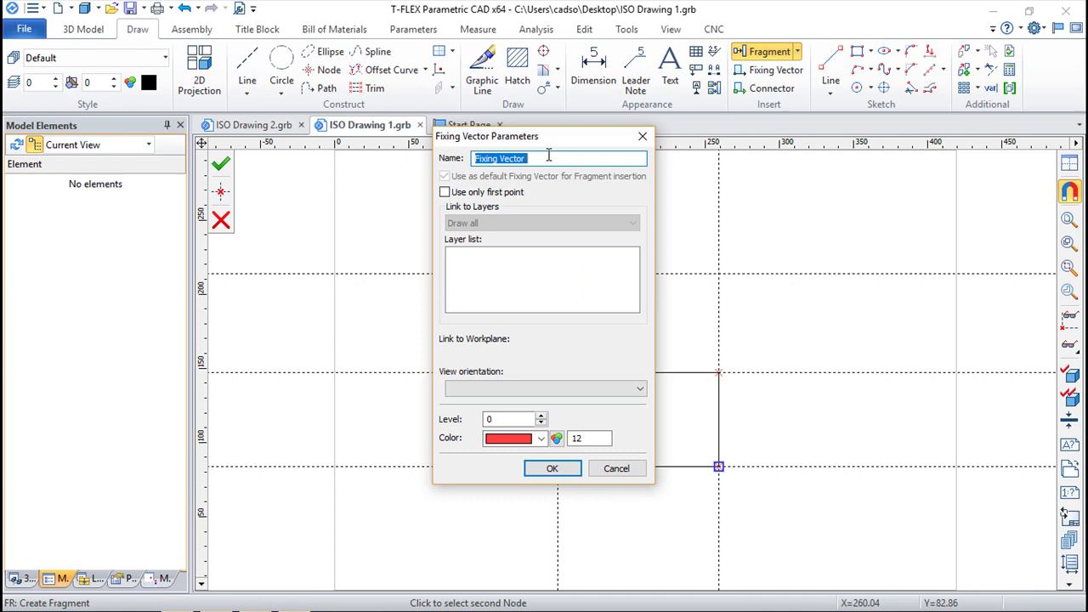
left_click(552, 470)
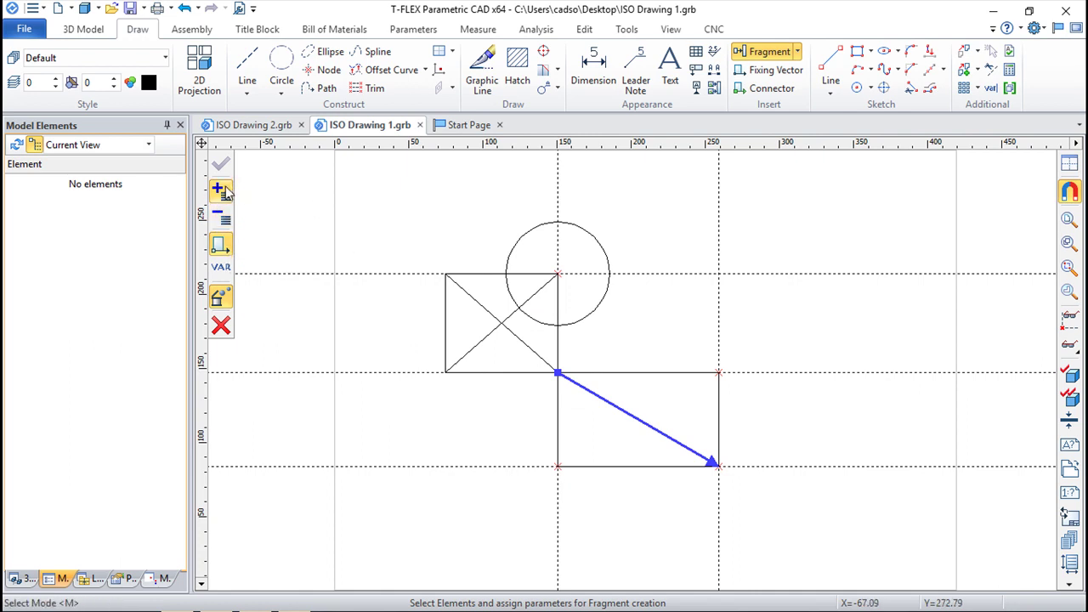
Select the rectangle's four edges as the fragment, skip copying variables, and save as NONAME3.
left_click(607, 373)
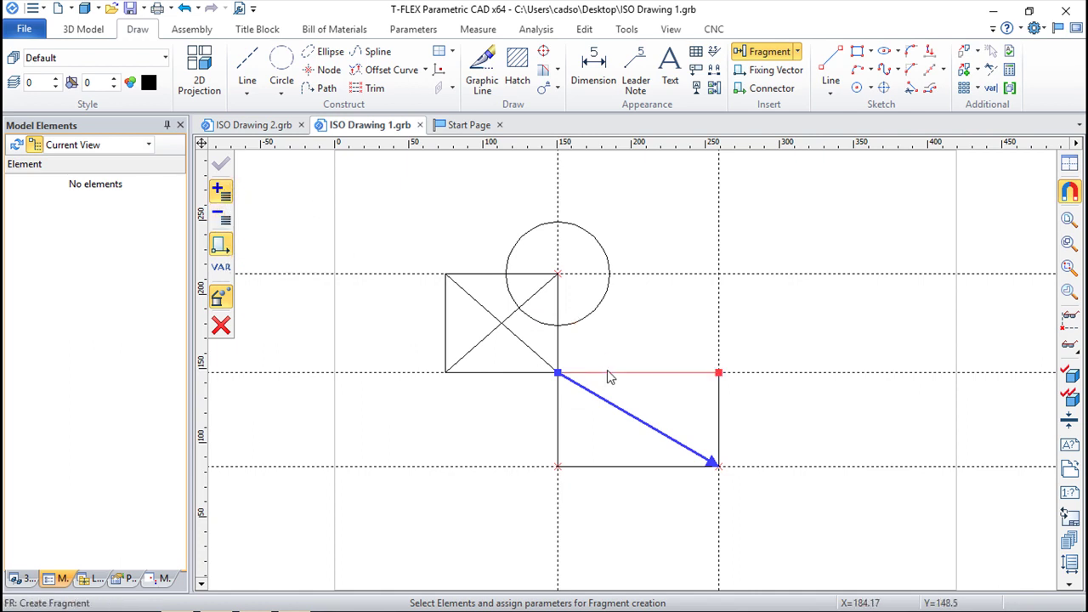
left_click(558, 406)
left_click(607, 466)
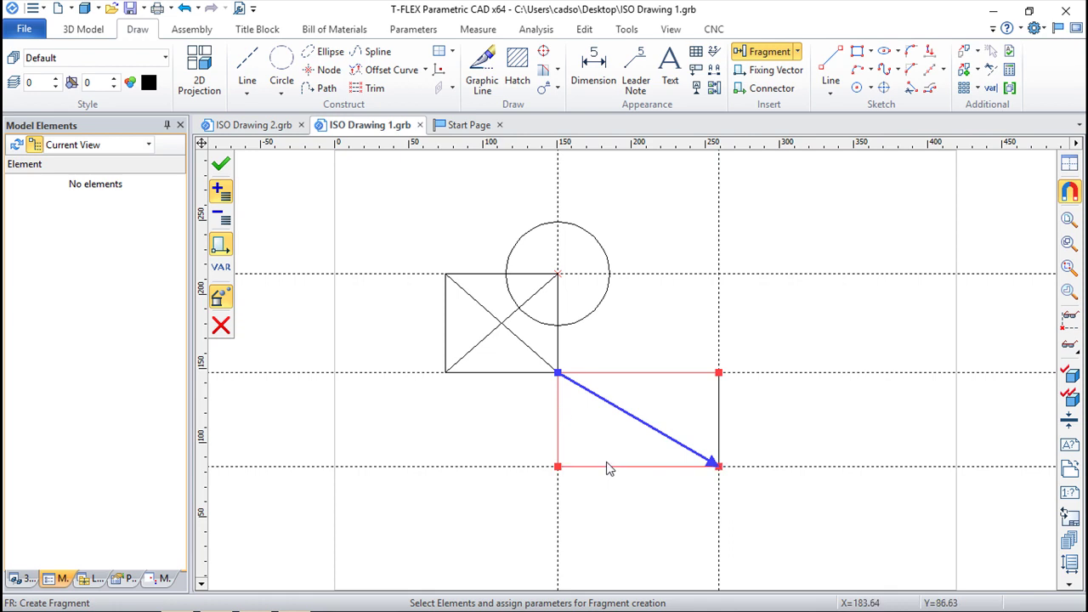
left_click(720, 431)
left_click(220, 164)
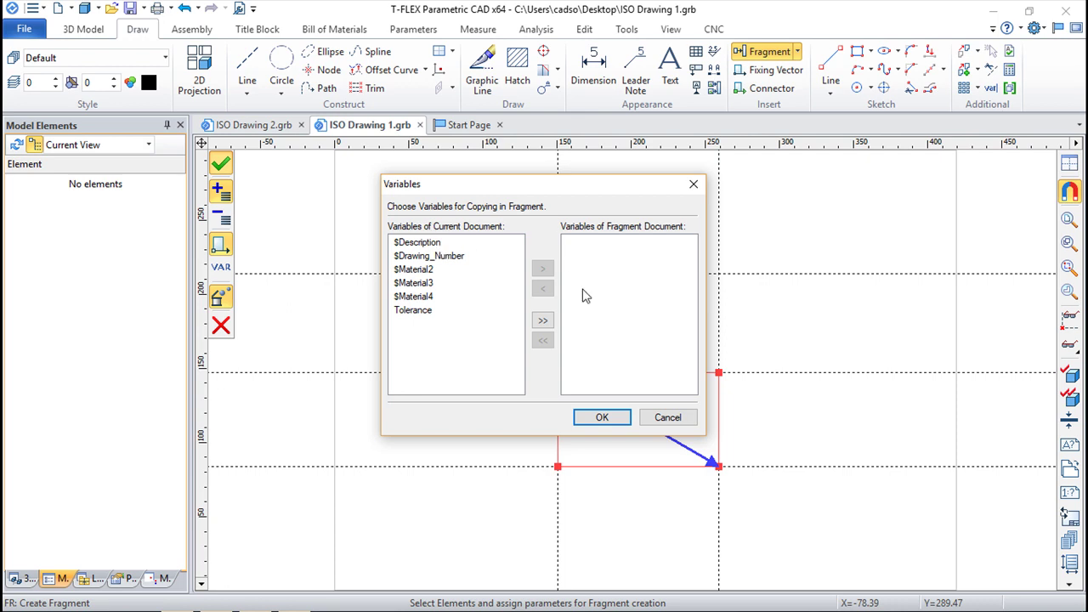
left_click(602, 417)
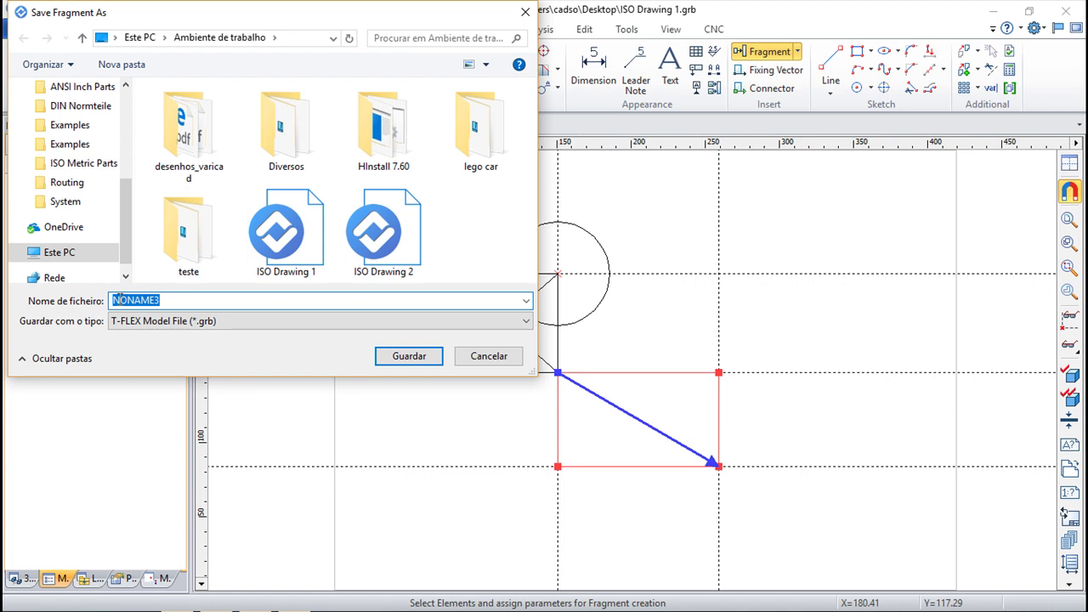
left_click(409, 357)
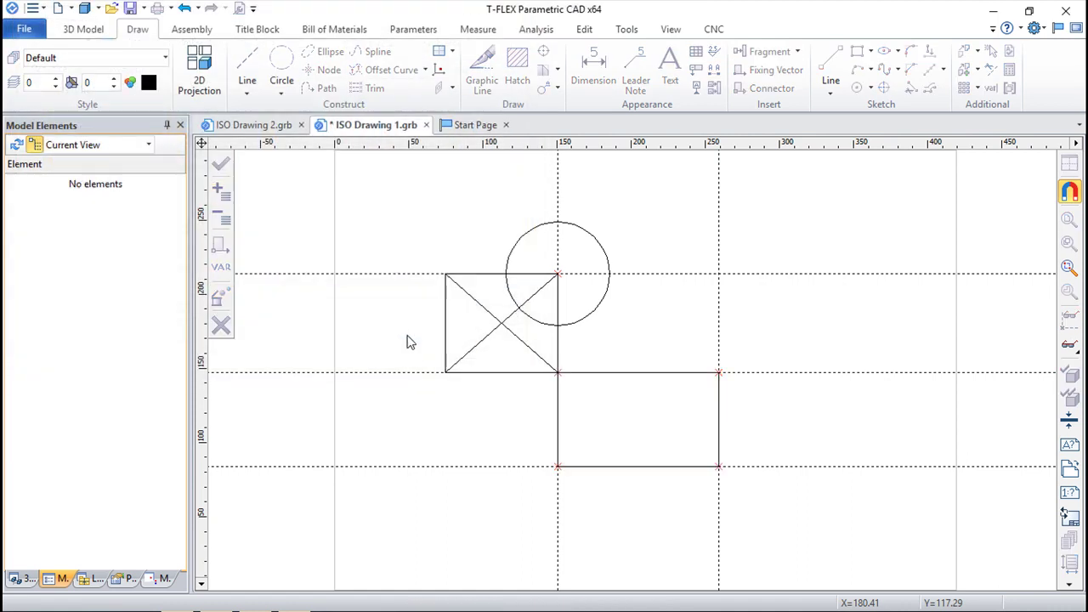
Open NONAME3.grb and zoom to show the rectangle with its diagonal fixing vector.
left_click(113, 10)
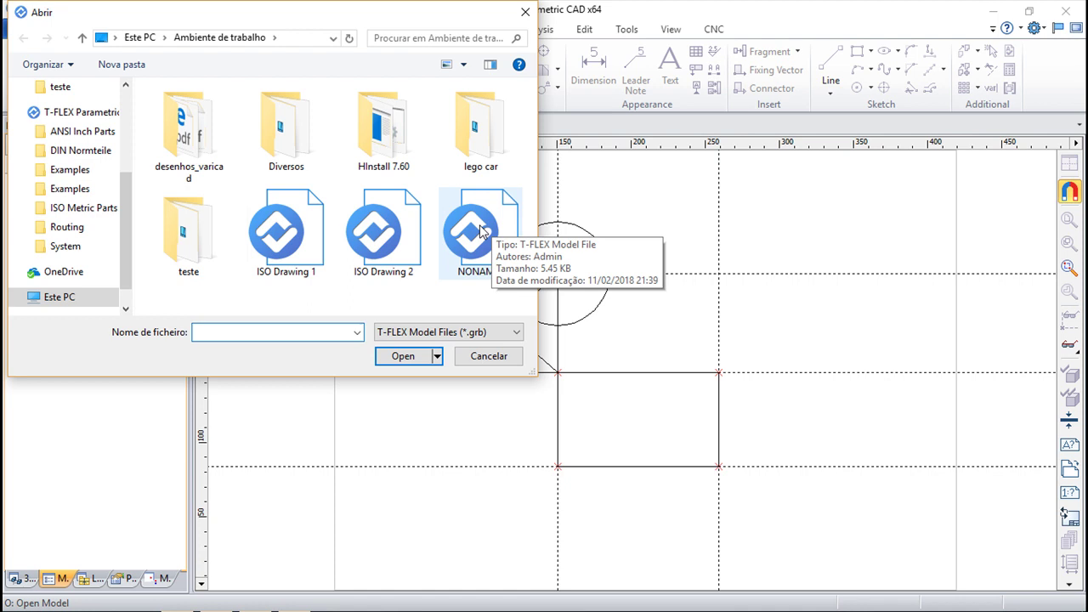
left_click(477, 231)
left_click(405, 357)
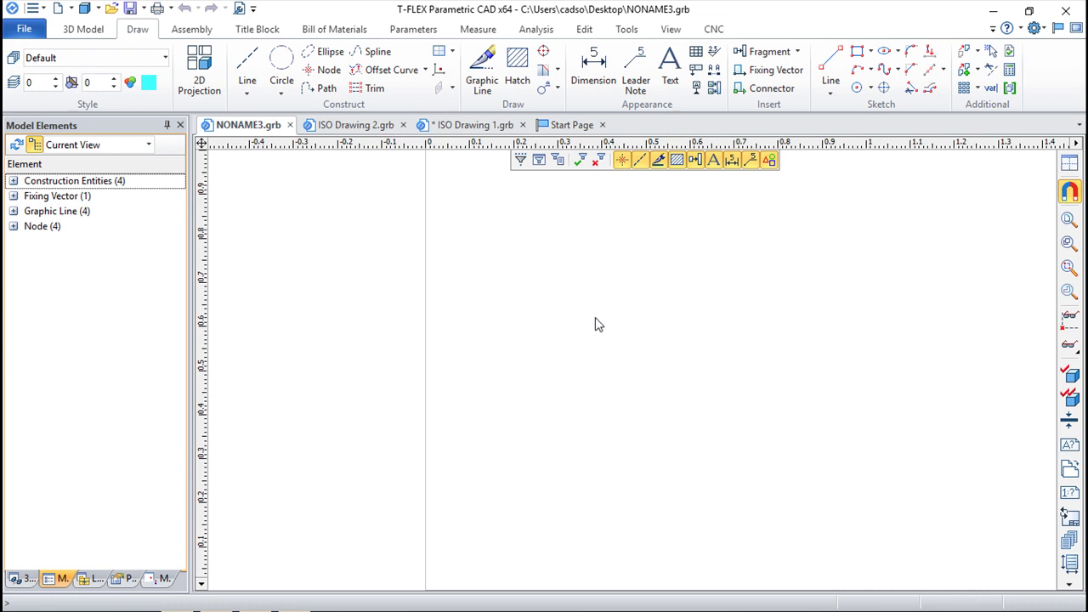
scroll(699, 430, "down", 5)
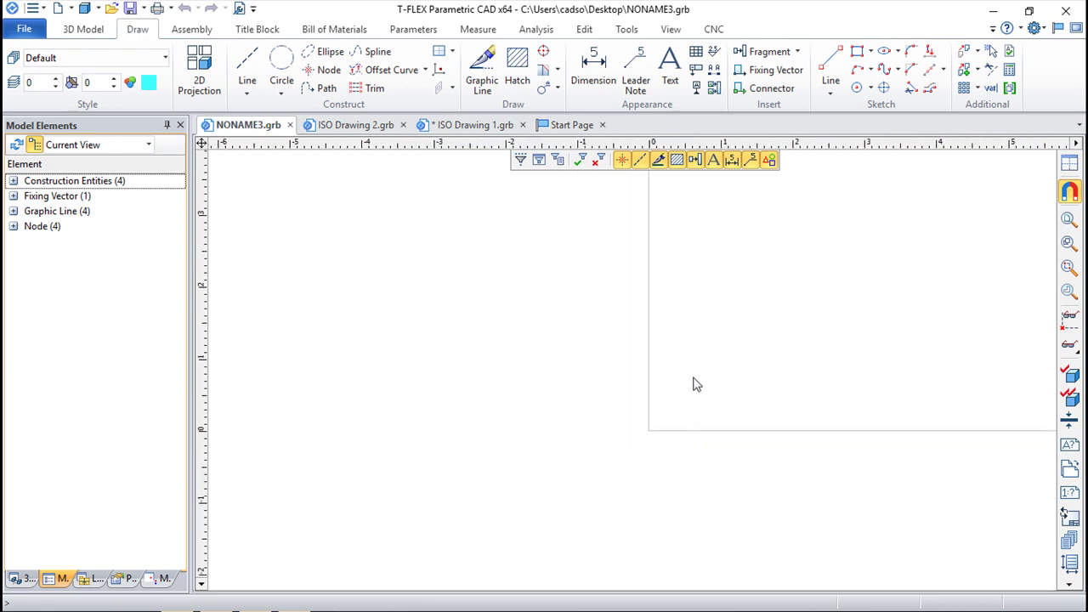
scroll(620, 436, "down", 4)
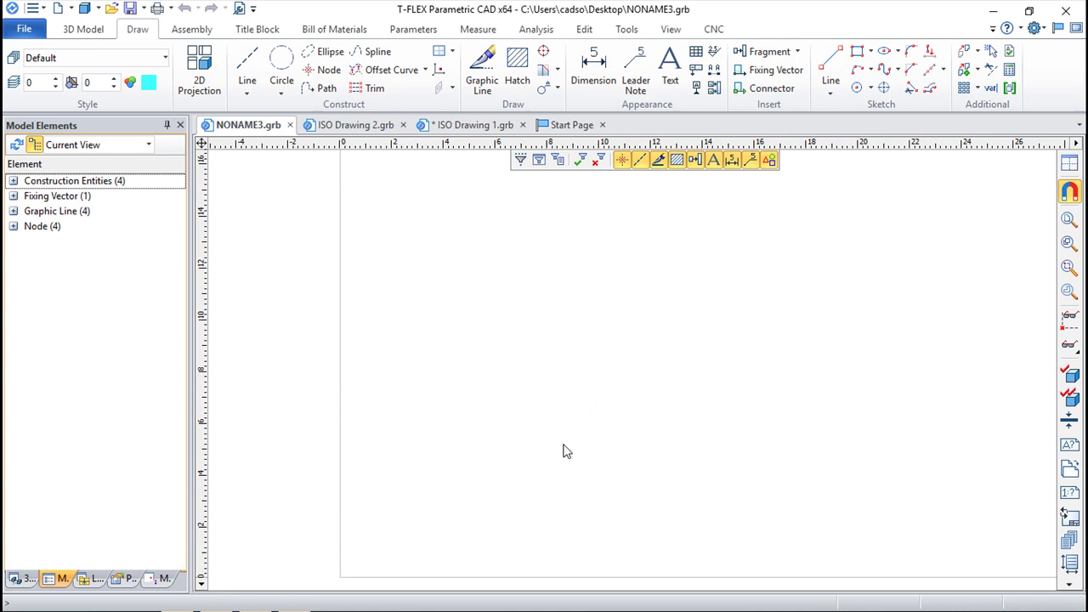
scroll(568, 432, "down", 5)
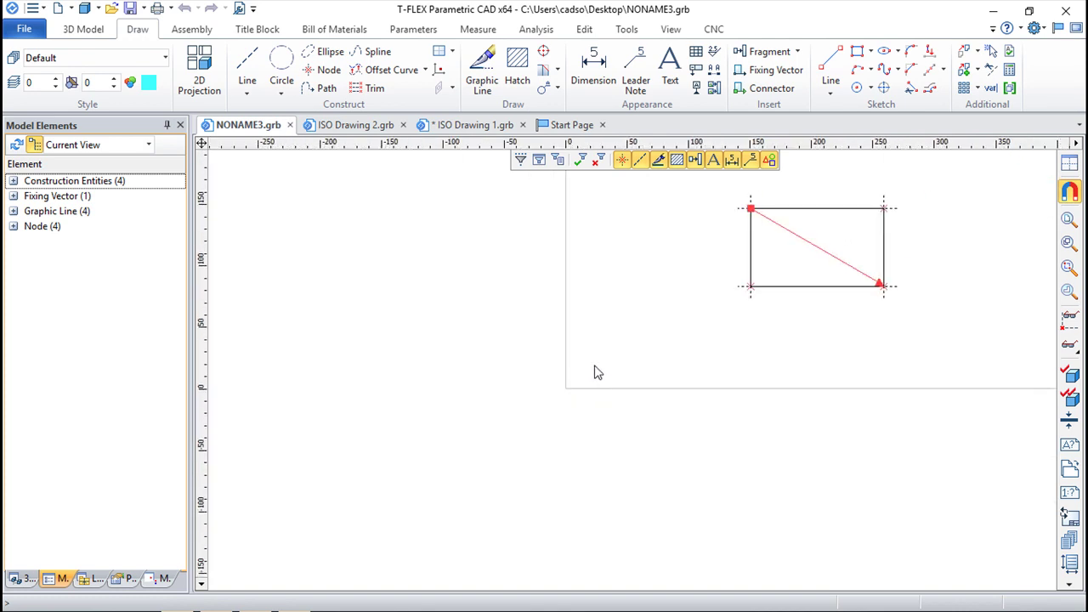
middle_click_drag(578, 364, 435, 464)
scroll(449, 421, "up", 3)
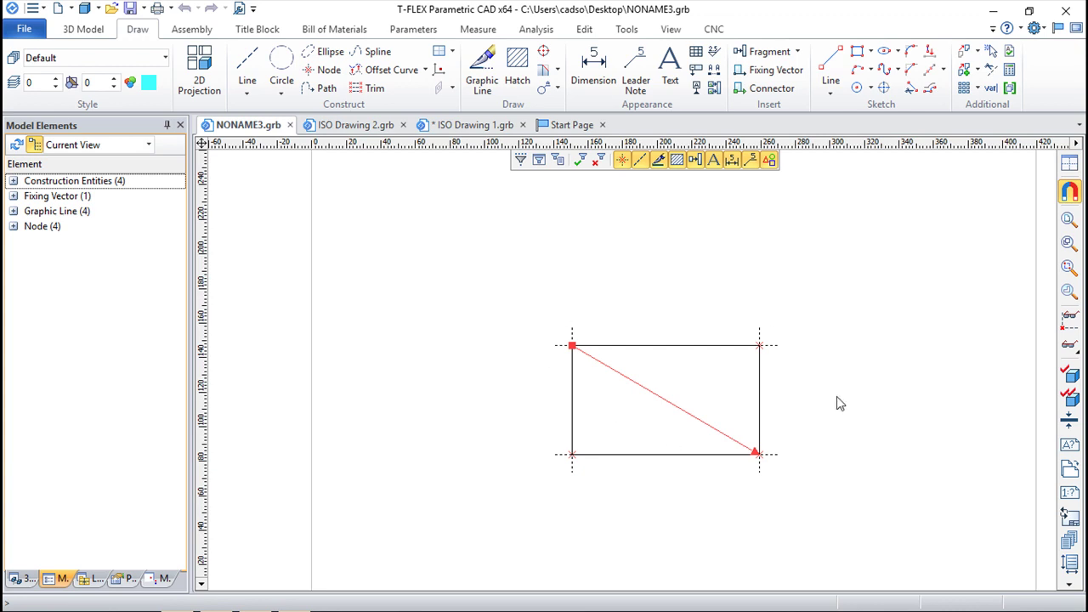
In ISO Drawing 2, try inserting NONAME3 as a fragment at a grid point, then cancel.
left_click(354, 126)
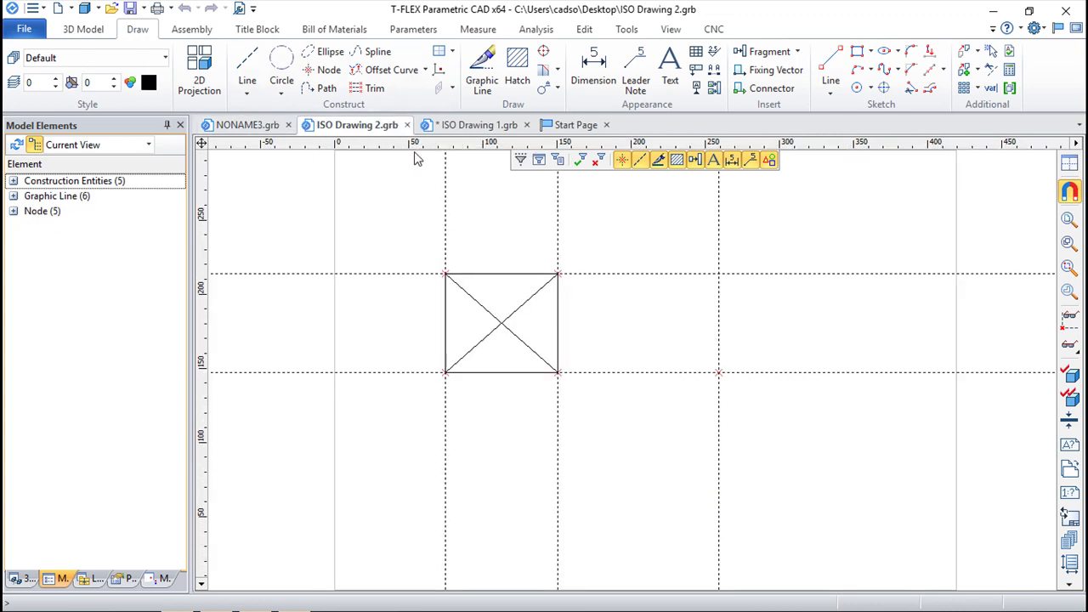
left_click(770, 52)
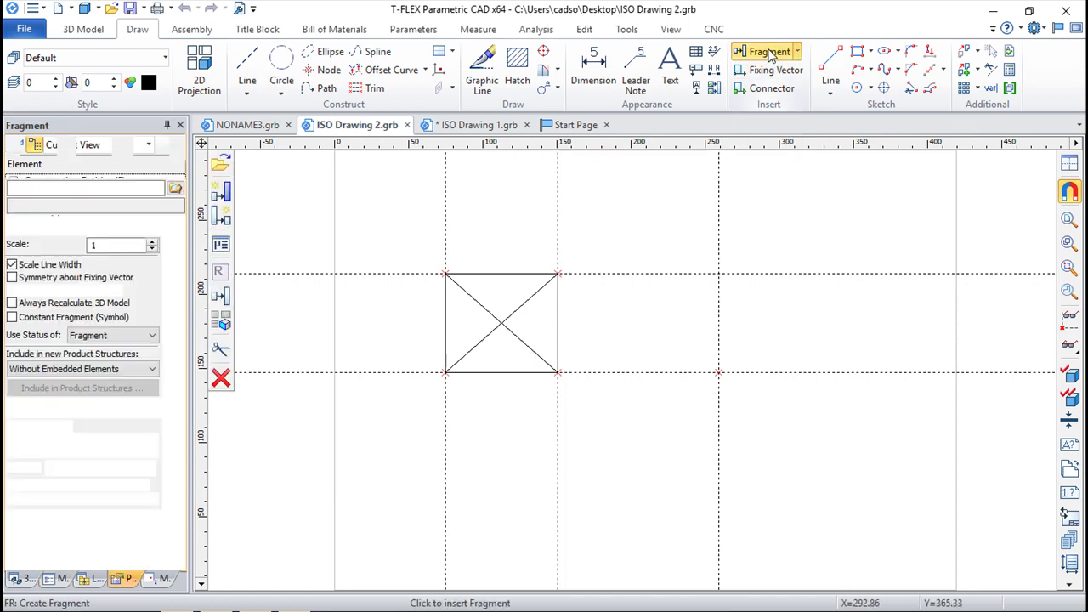
left_click(221, 164)
left_click(492, 246)
left_click(405, 352)
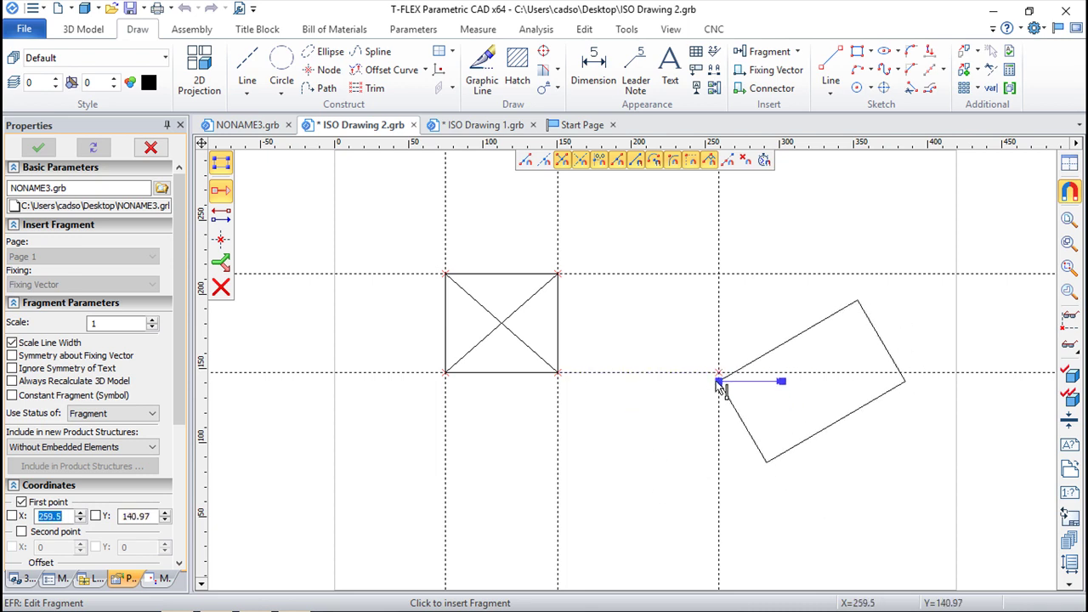
left_click(719, 372)
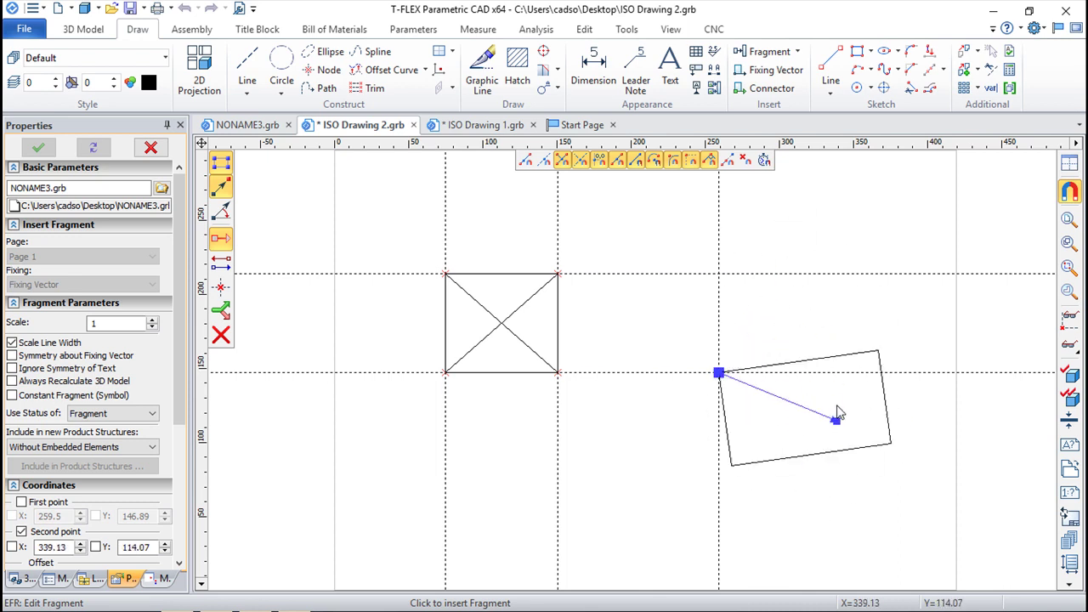
right_click(863, 447)
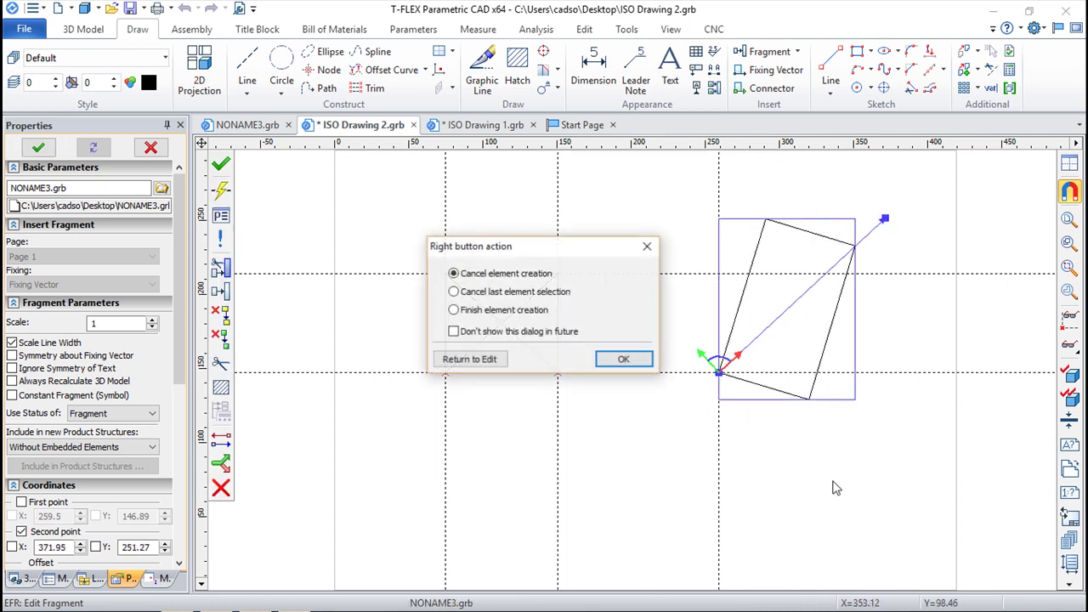
left_click(616, 360)
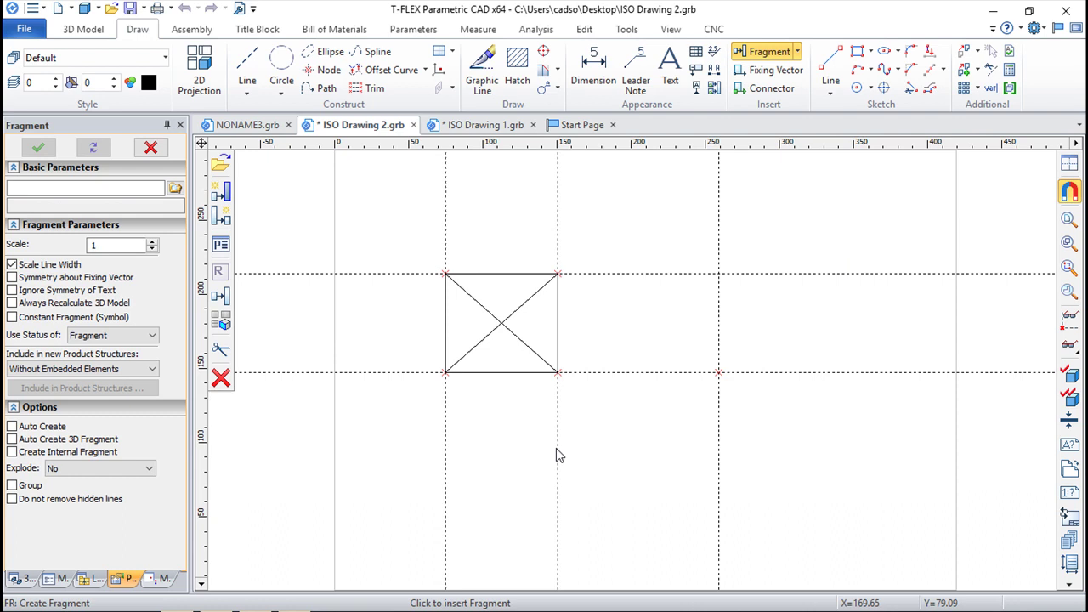
Bring the ISO Drawing 1.grb tab back to the front.
left_click(481, 126)
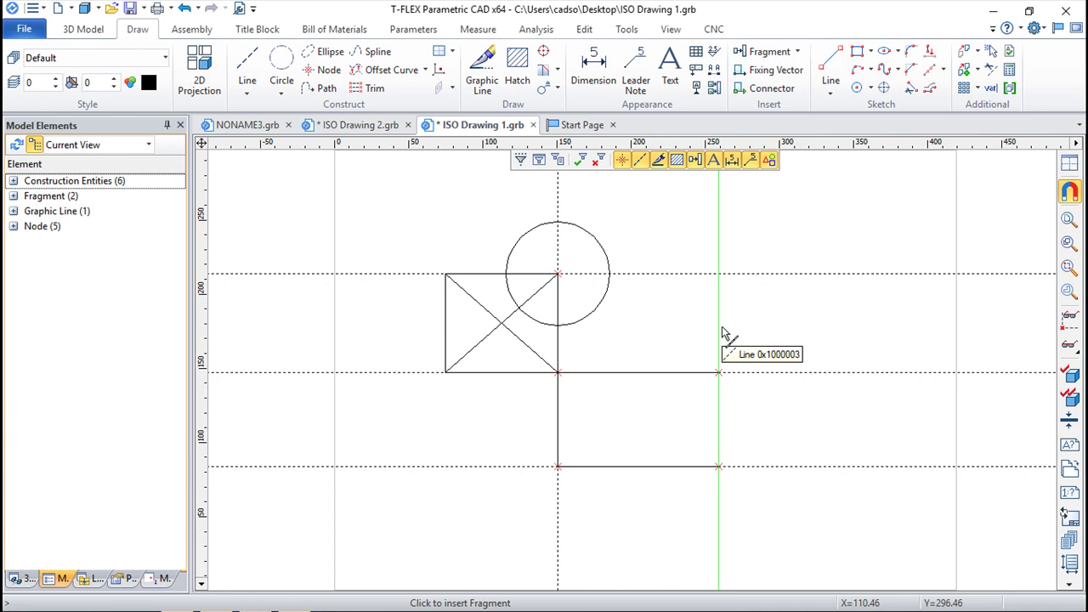
Draw the rectangle's right side along the highlighted vertical construction line.
left_click(714, 334)
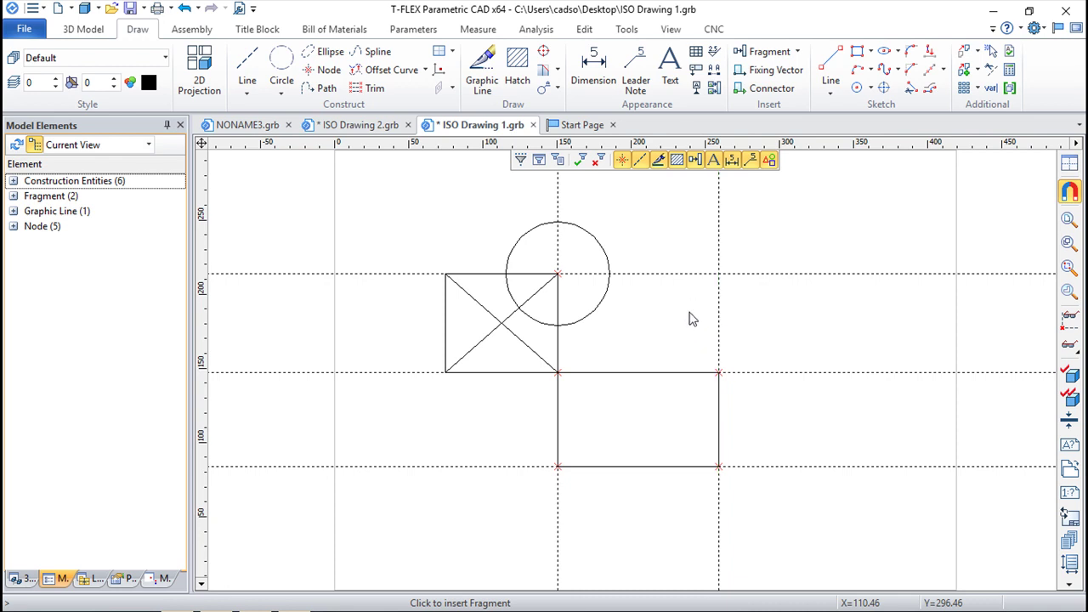